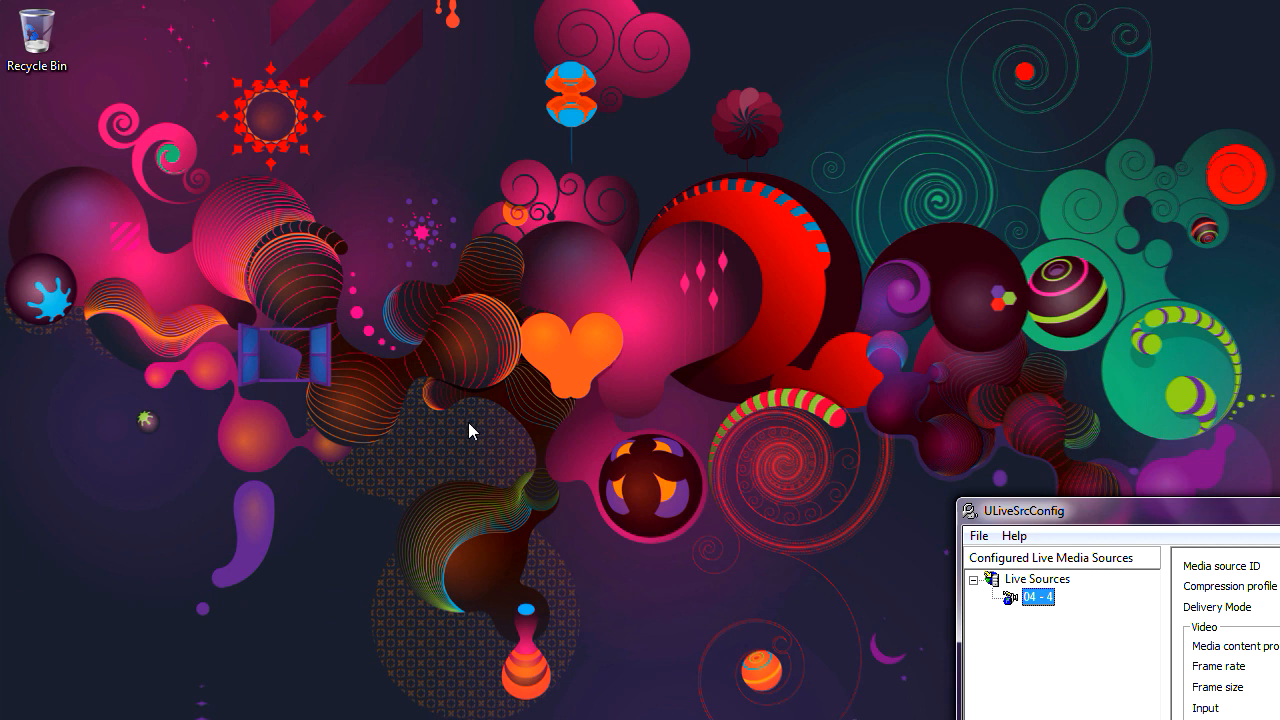
Step: Bring up Internet Explorer and go to umediaserver.net
left_click(418, 719)
left_click(223, 40)
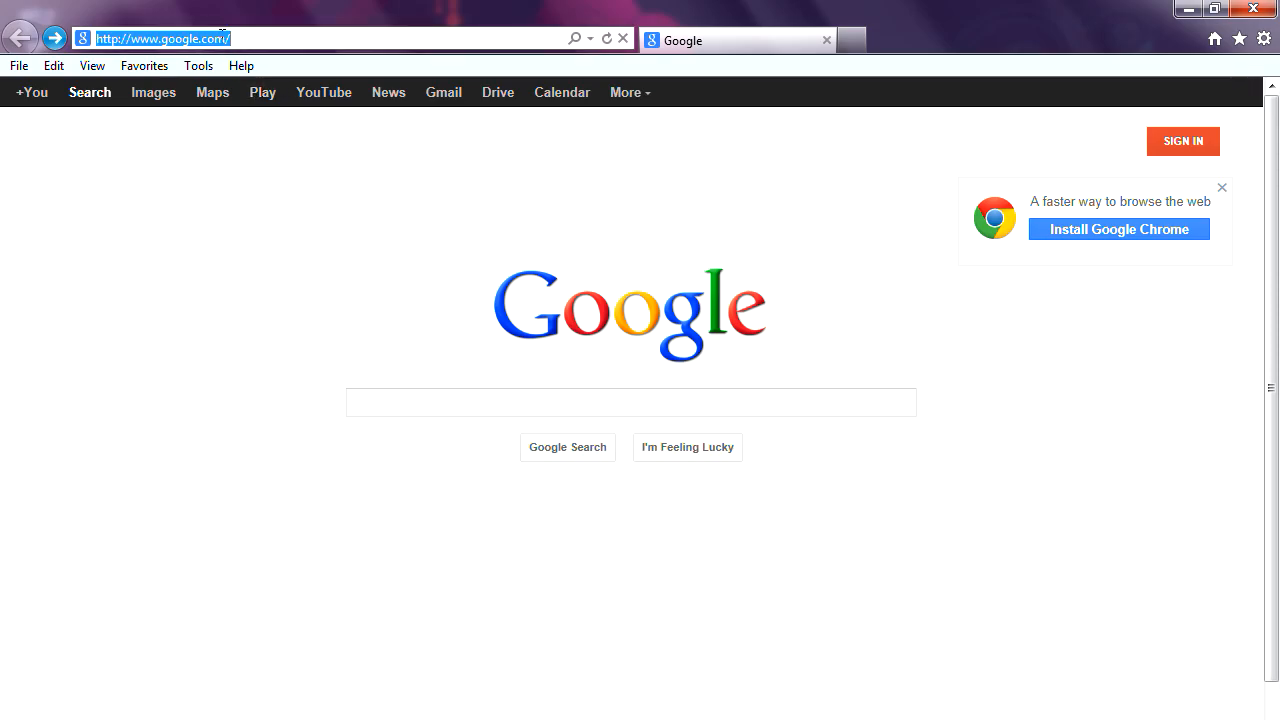
type("umediaserver.net/")
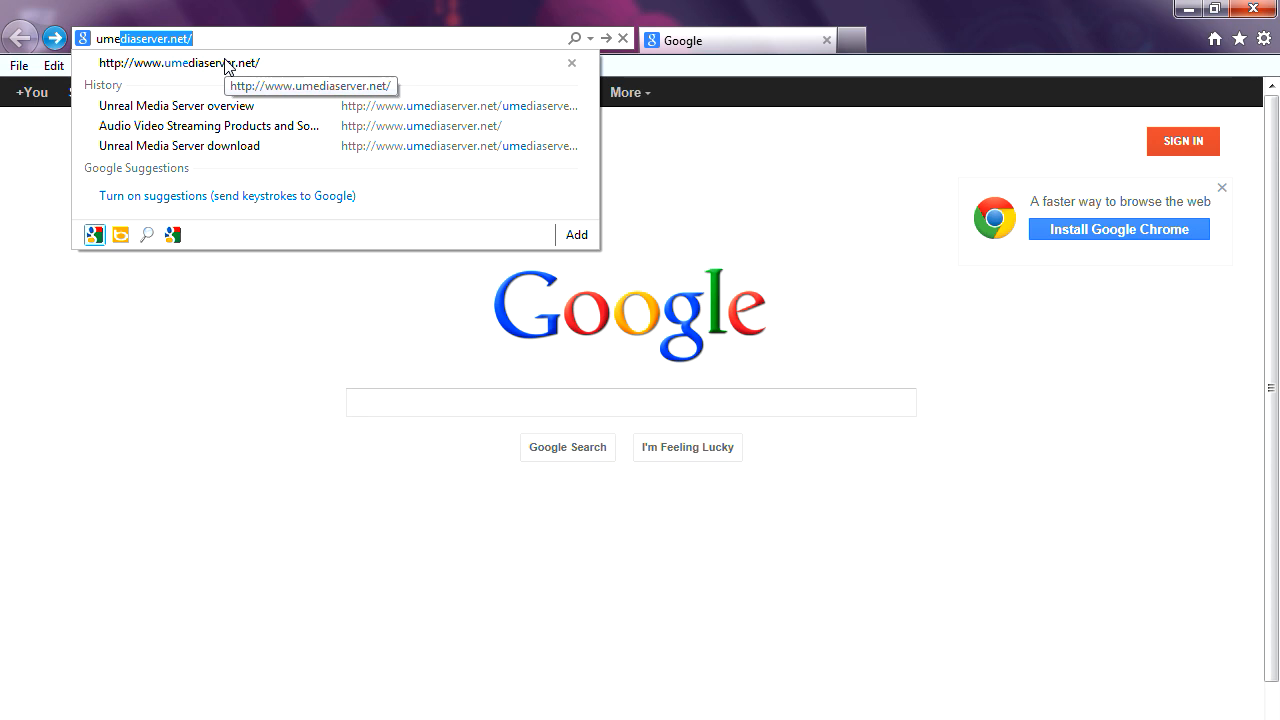
left_click(225, 62)
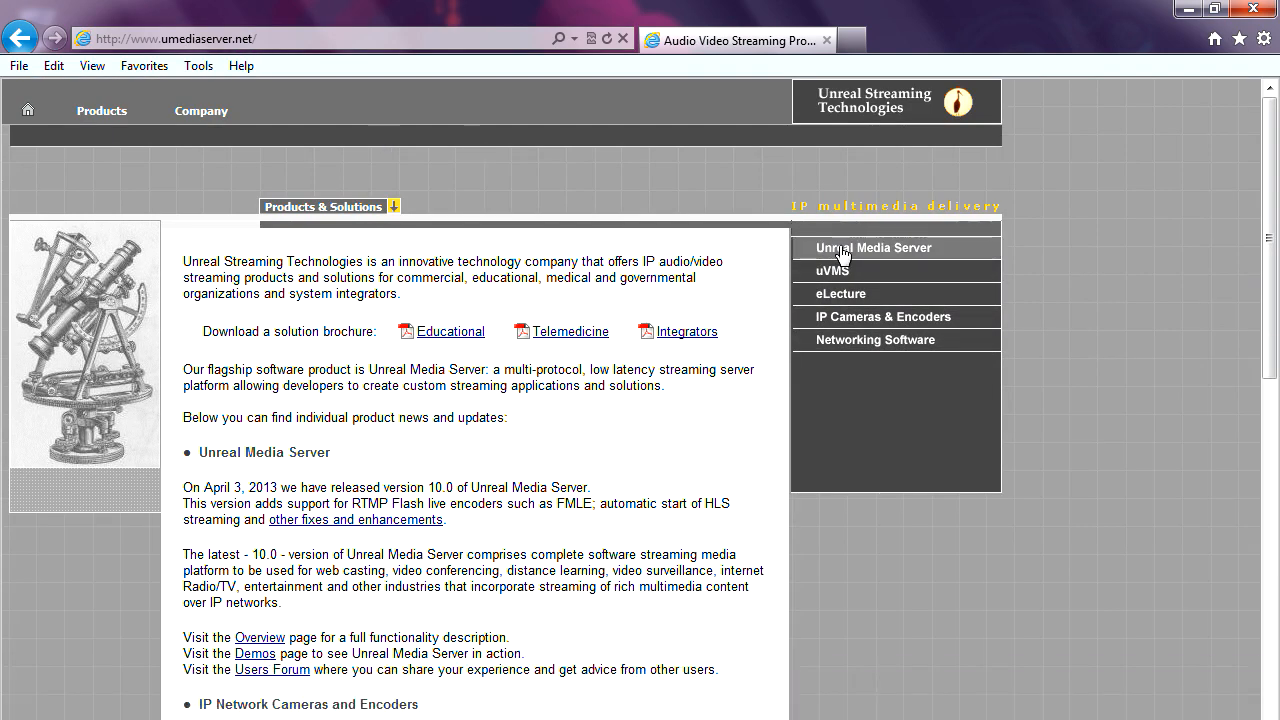
Step: Download the x86 UMediaServer edition from the Unreal Media Server downloads page and open it
left_click(843, 250)
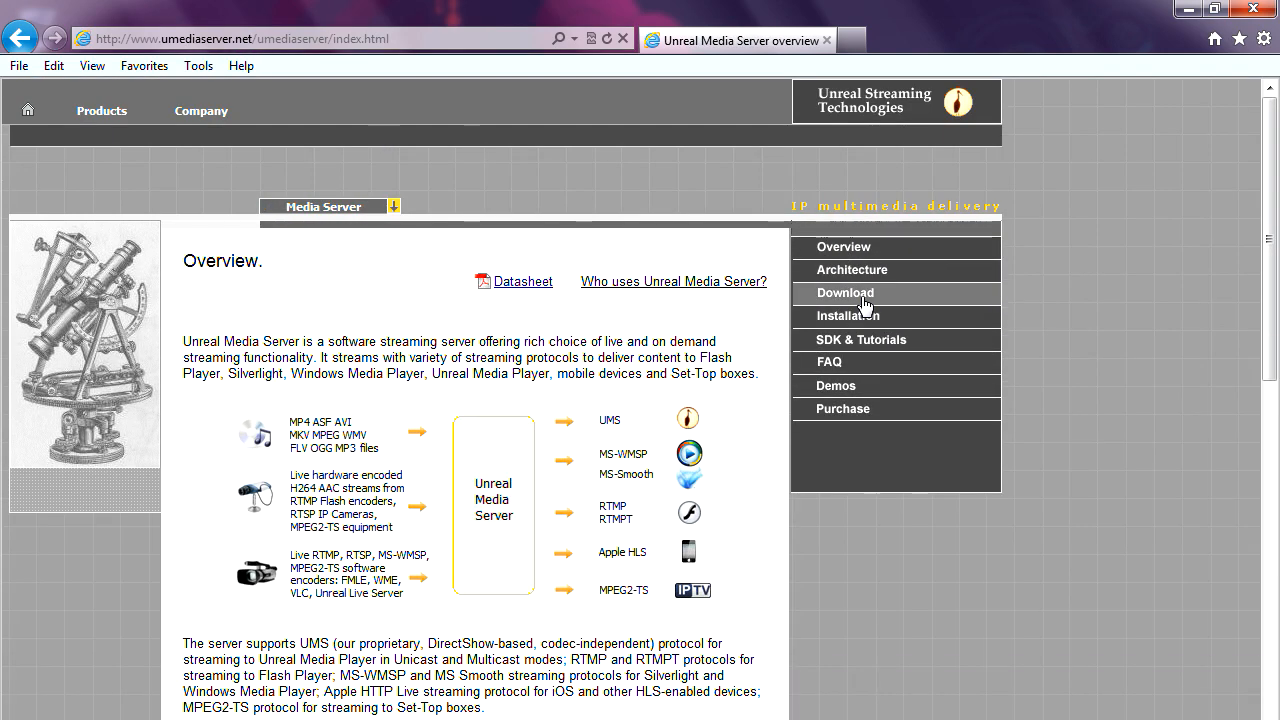
left_click(864, 300)
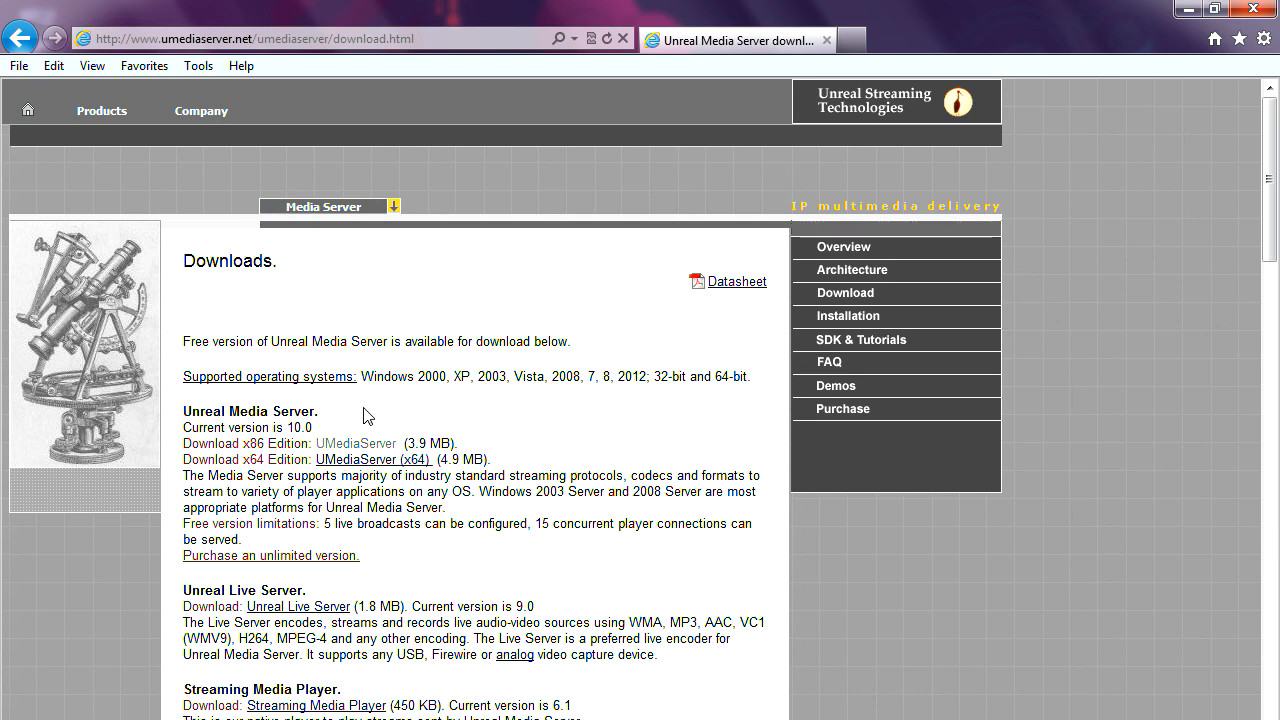
left_click(364, 444)
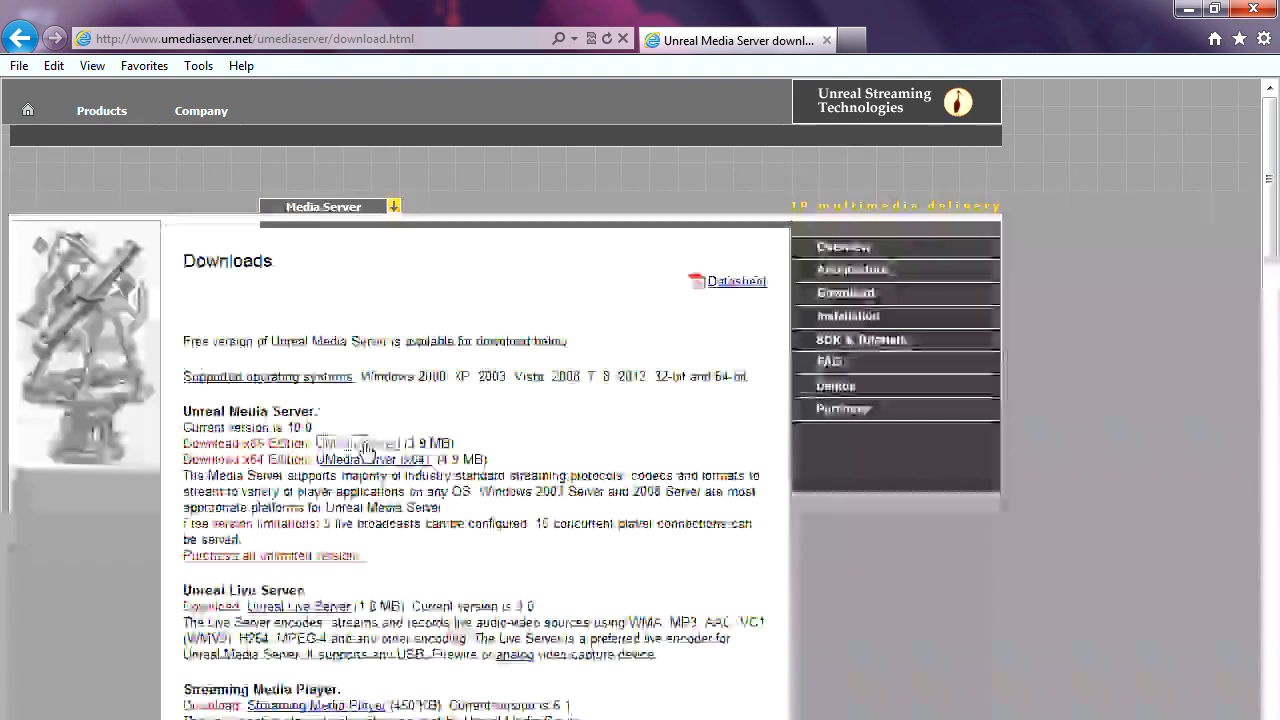
left_click(491, 334)
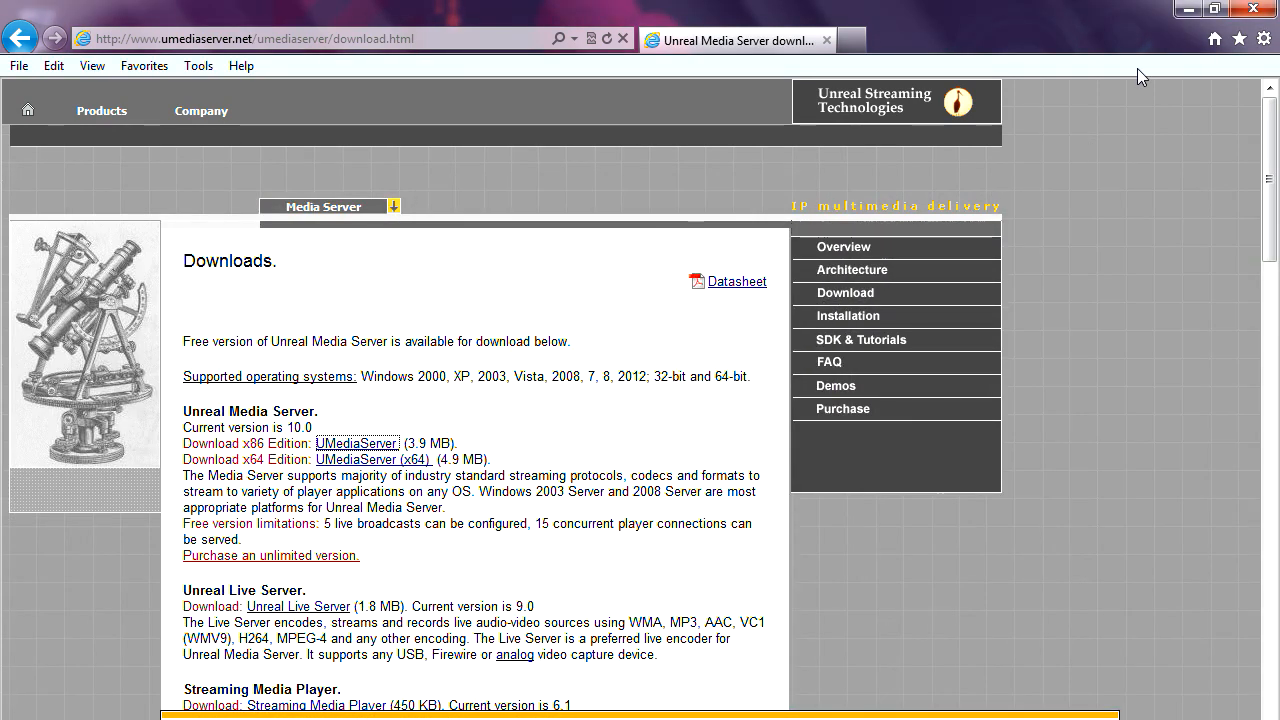
Step: Minimize the browser, reposition the live sources window, and select UMediaServer.msi in the zip
left_click(1187, 12)
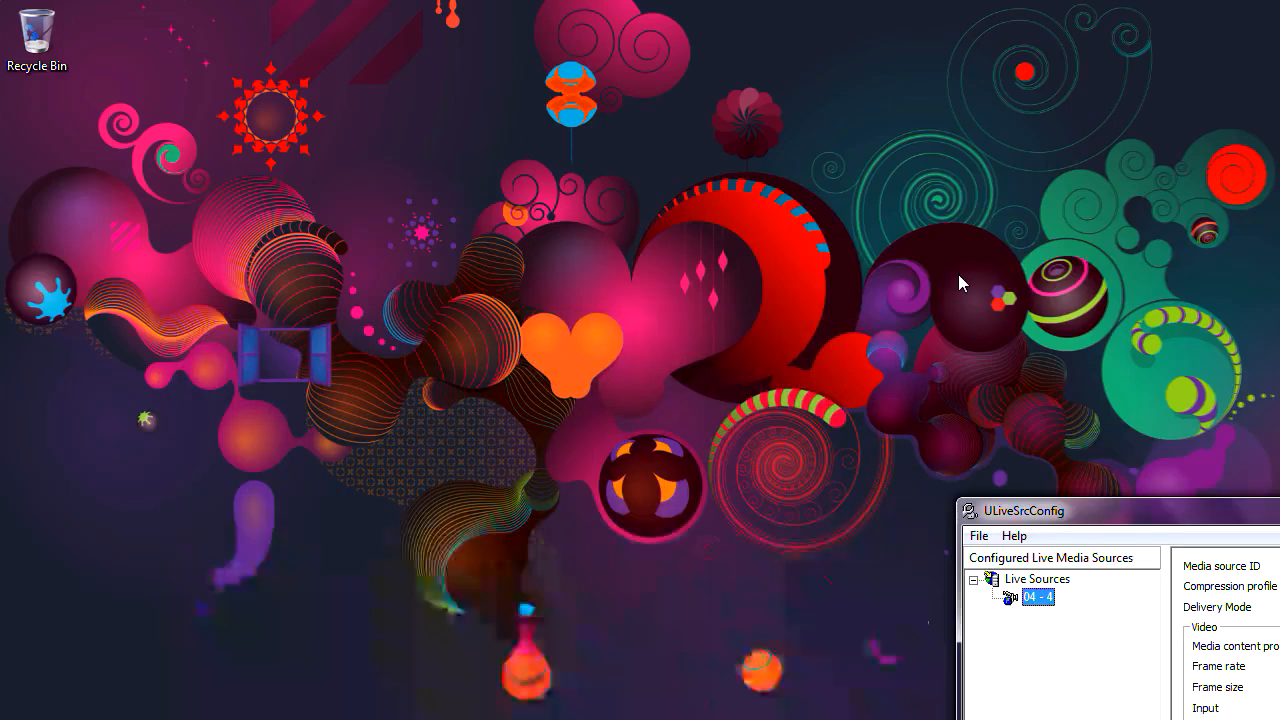
mouse_move(1092, 511)
left_mouse_down()
mouse_move(1083, 488)
mouse_move(1102, 490)
mouse_move(1096, 517)
left_mouse_up()
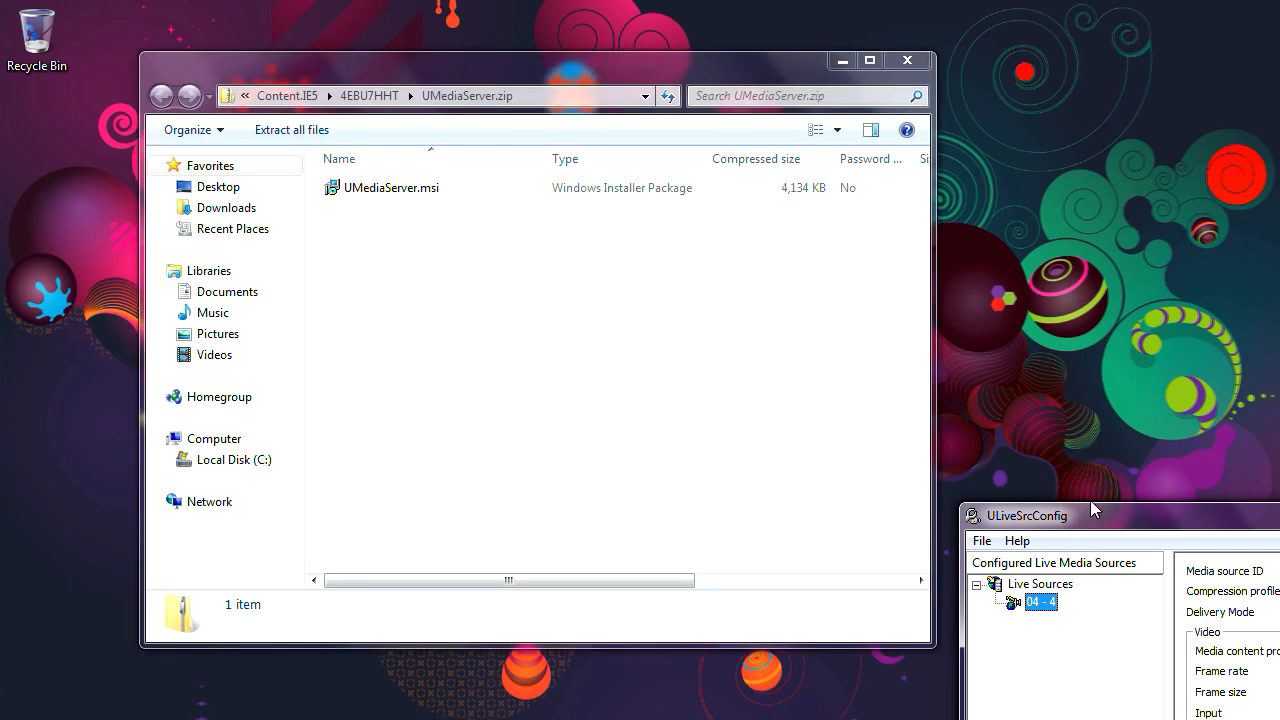
mouse_move(1095, 510)
left_mouse_down()
mouse_move(1112, 528)
mouse_move(1102, 514)
left_mouse_up()
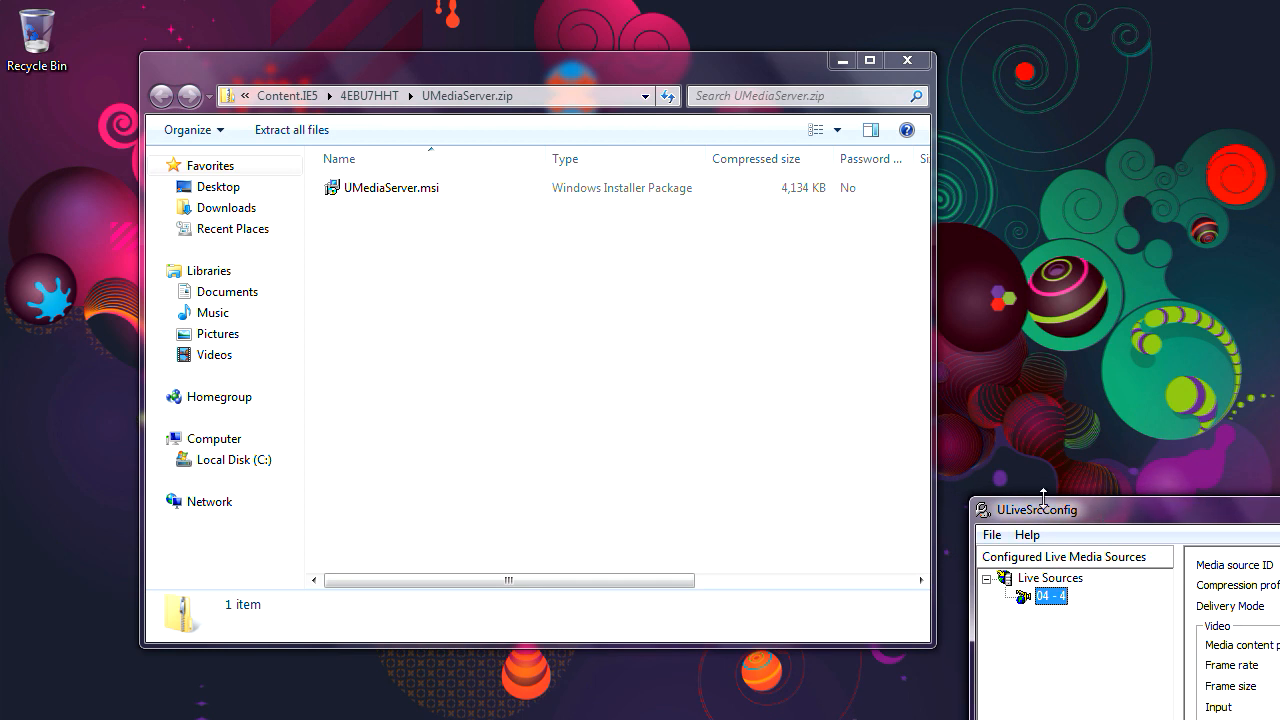
left_click_drag(1042, 512, 1064, 530)
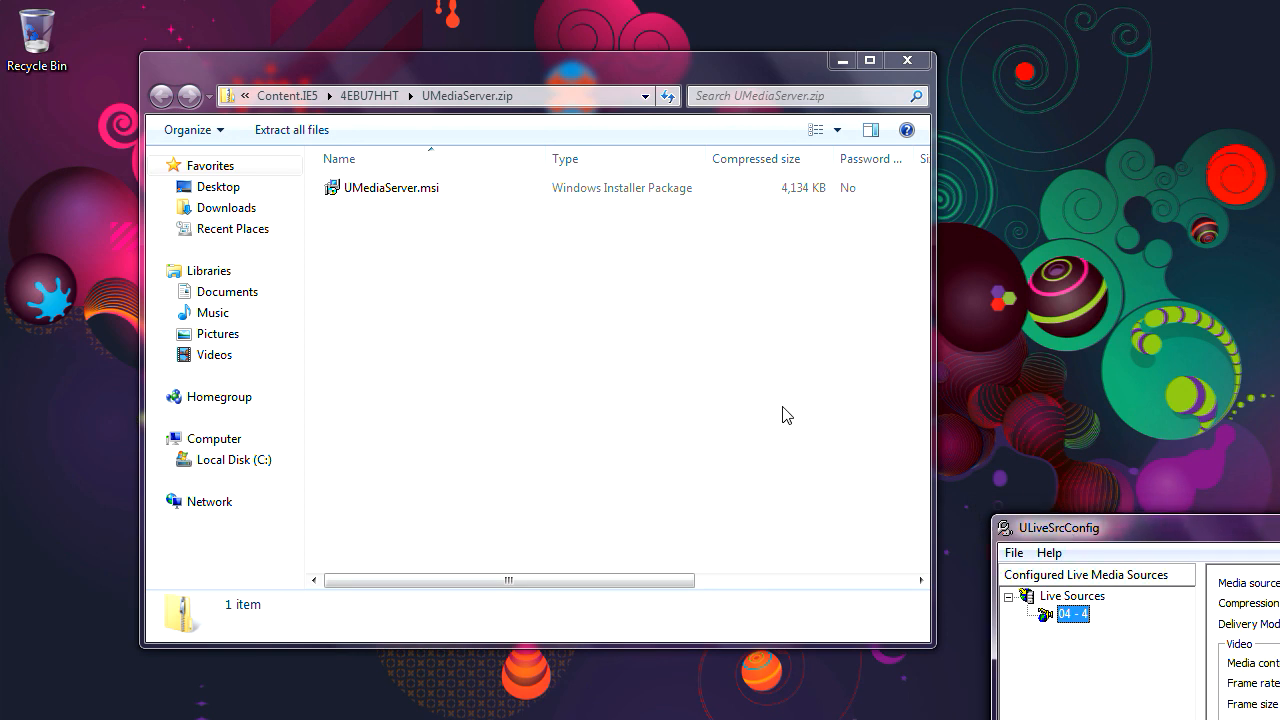
left_click(427, 190)
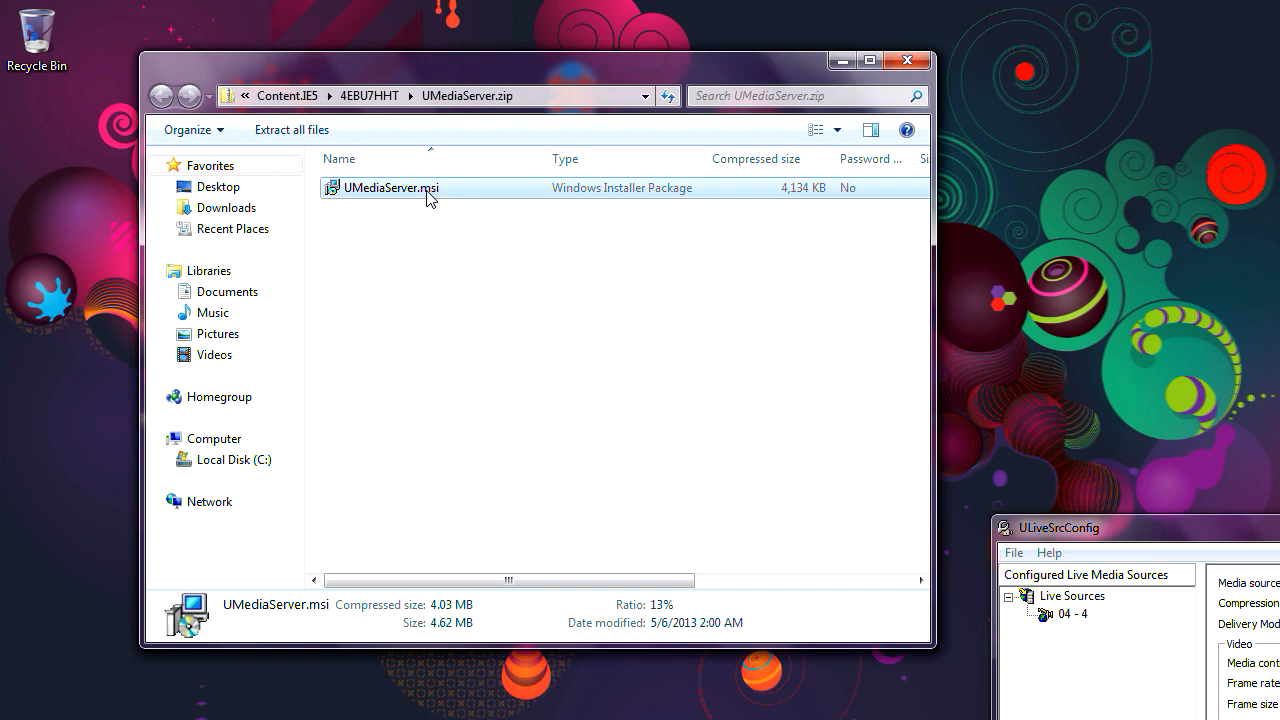
Step: Run UMediaServer.msi, accept the license agreement, and keep the default installation folder
double_click(427, 190)
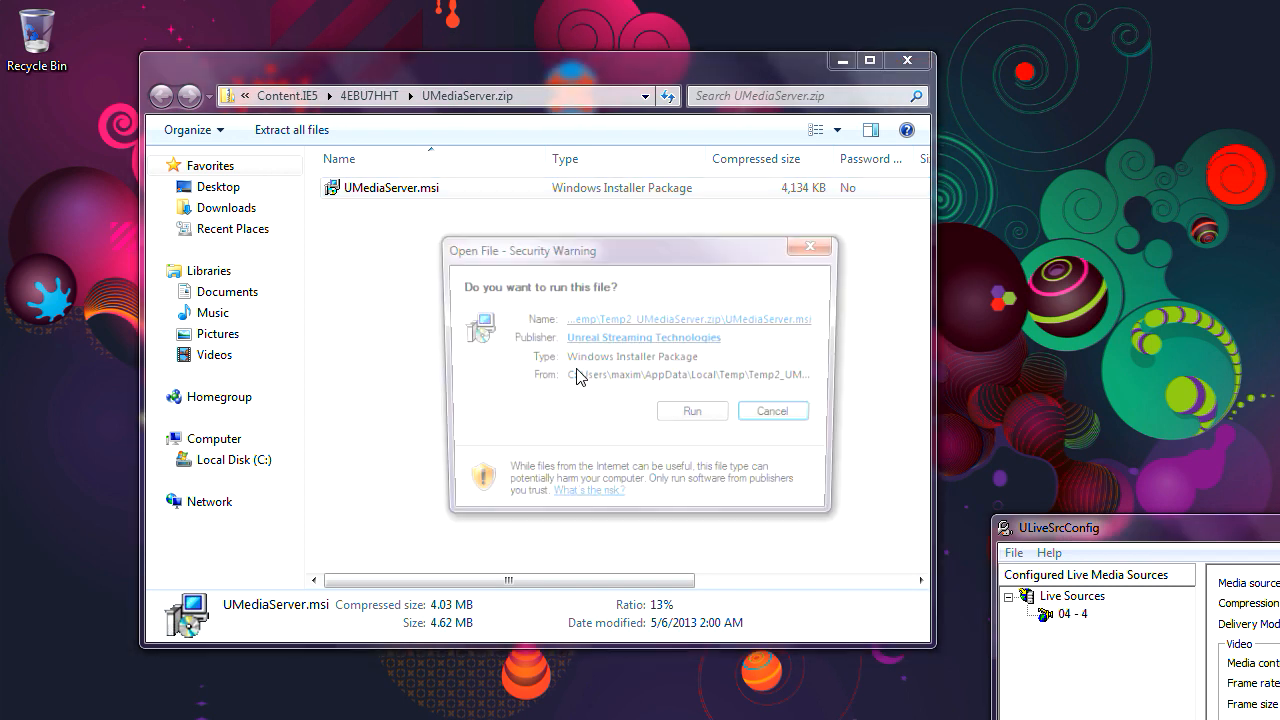
left_click(695, 416)
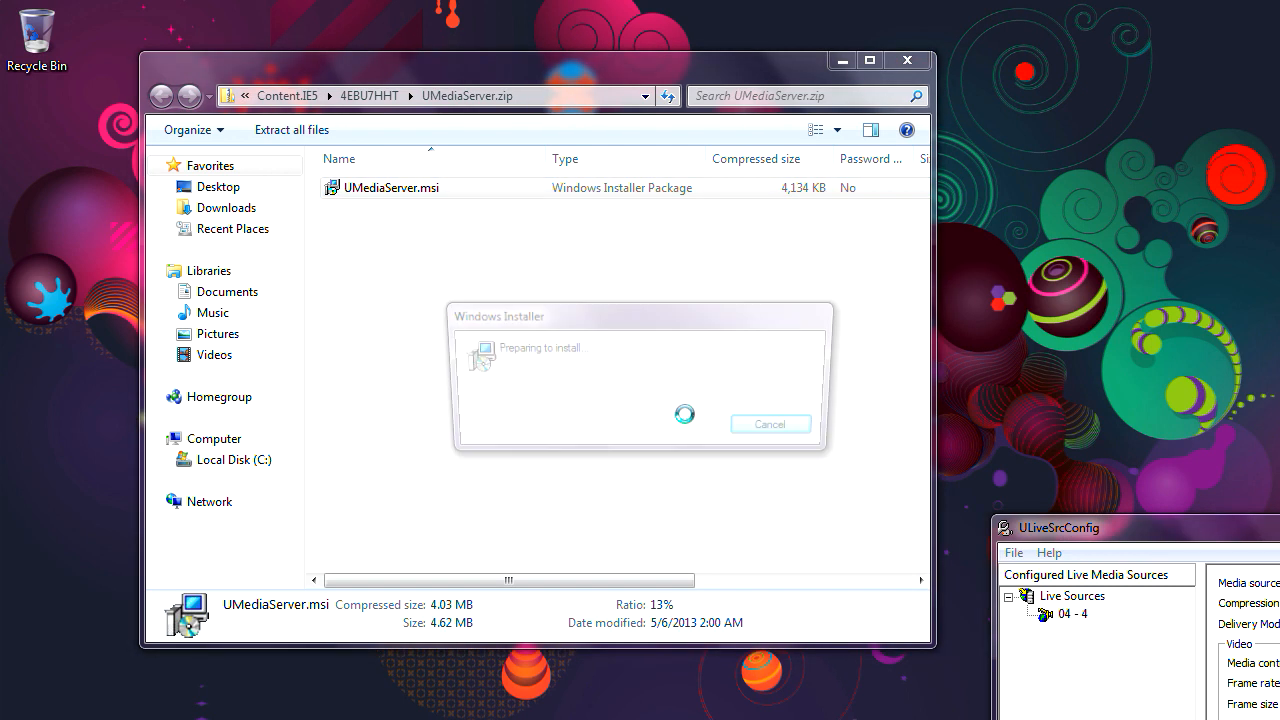
left_click(834, 560)
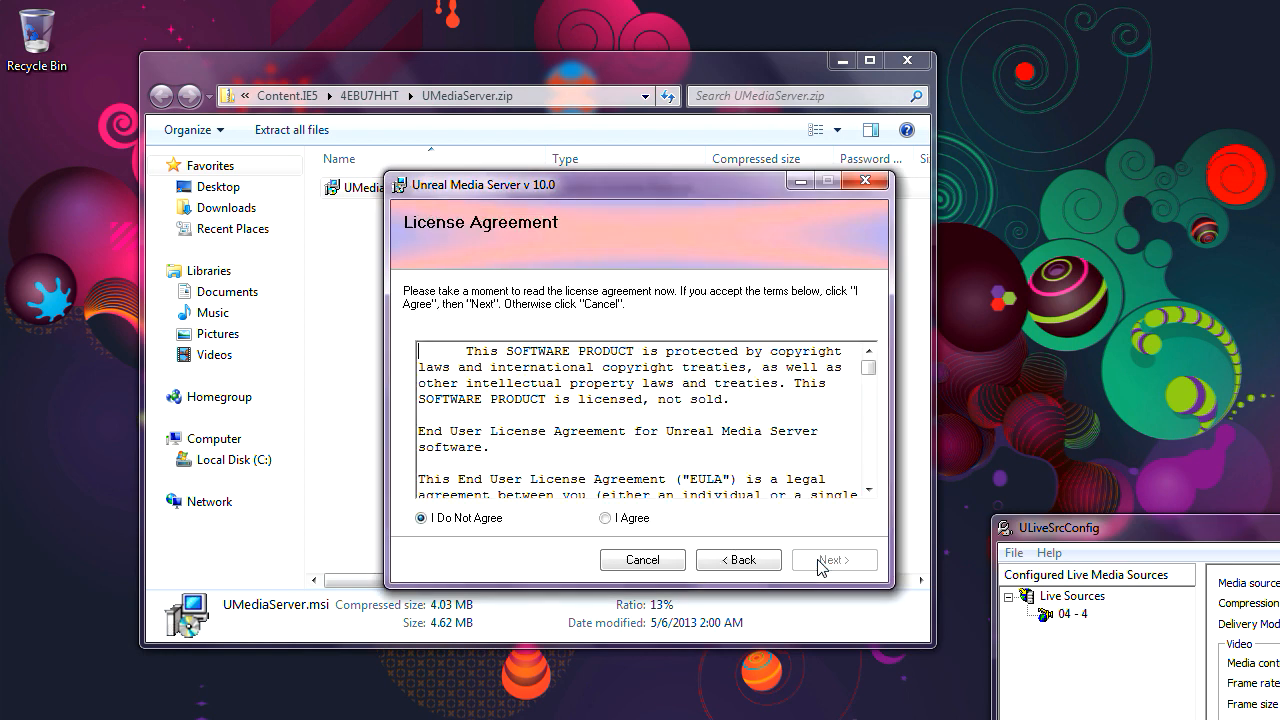
left_click(627, 520)
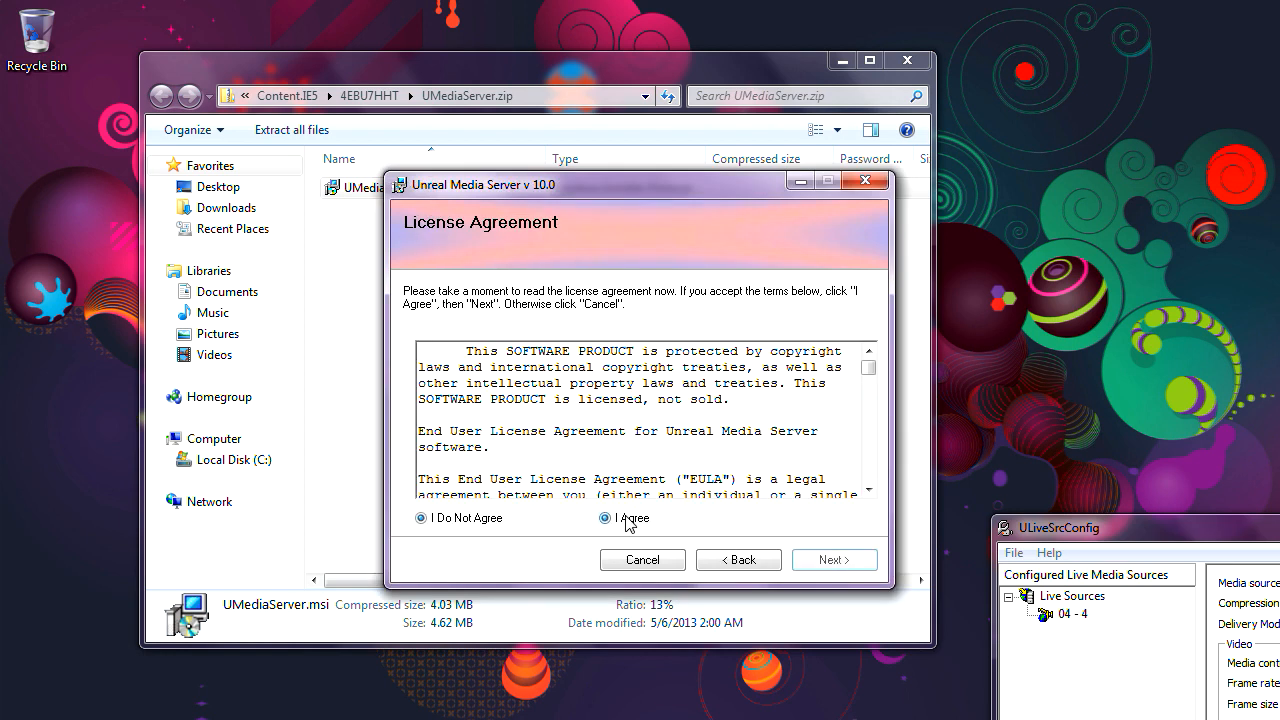
left_click(806, 566)
left_click(830, 560)
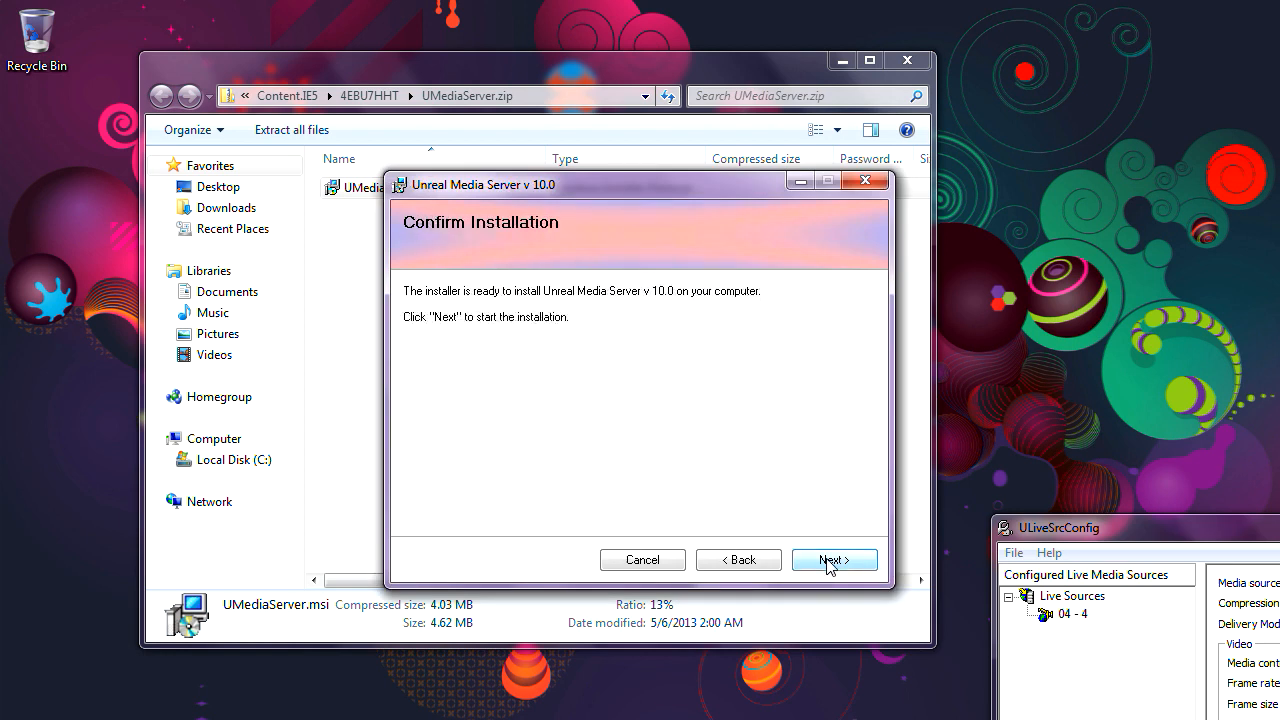
Step: Start the v10.0 installation, wait for it to finish, then close Installation Complete
left_click(827, 561)
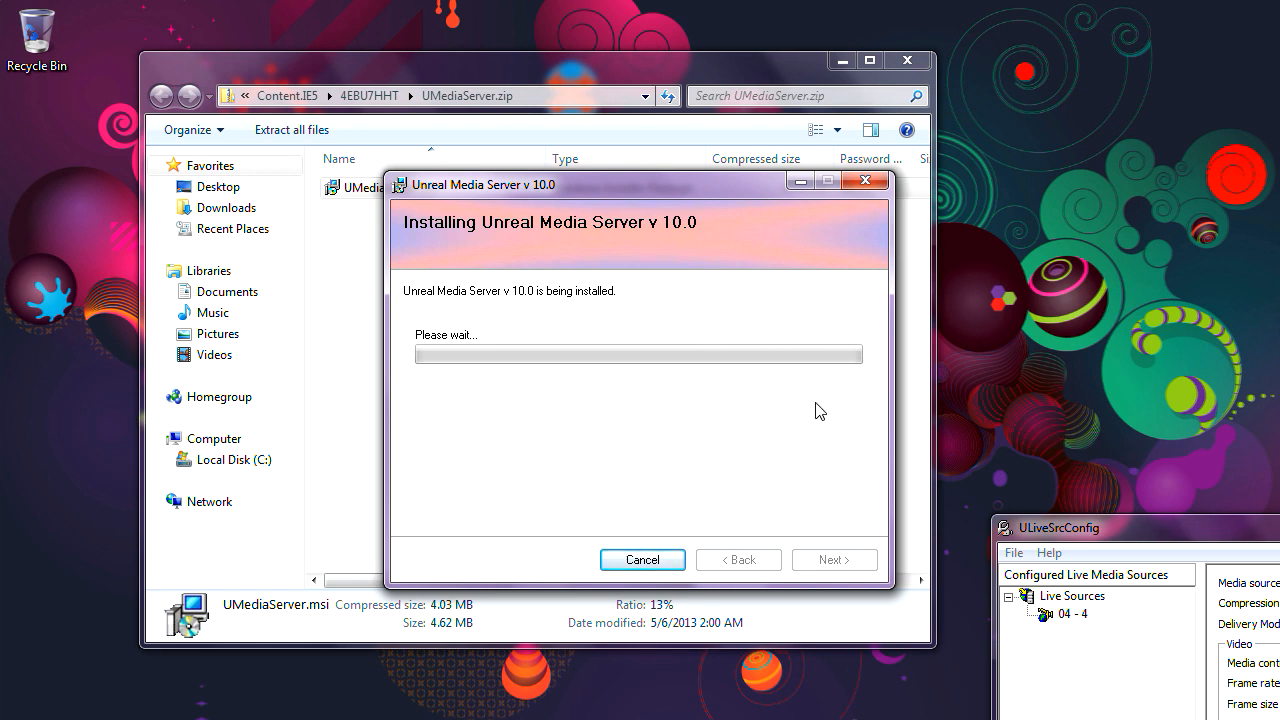
left_click_drag(687, 184, 716, 231)
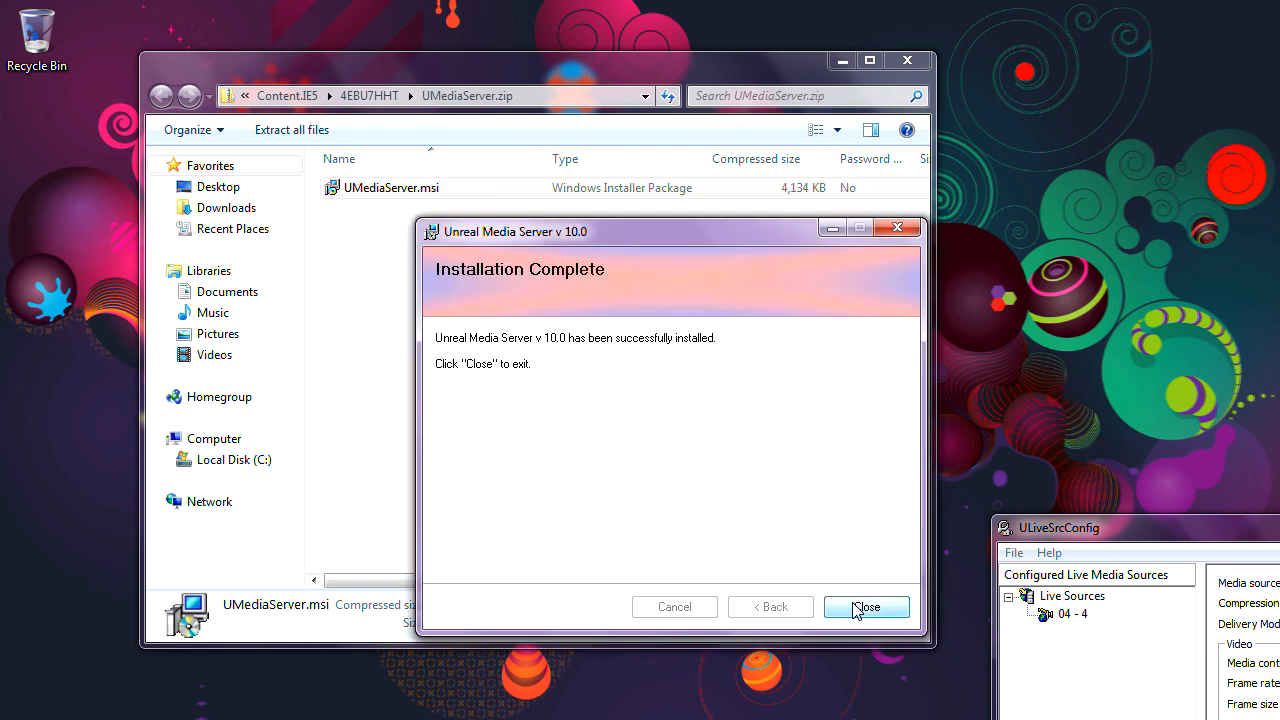
left_click(855, 608)
left_click_drag(686, 78, 690, 287)
Step: Close the zip window and launch Media Server Configurator from the Unreal Streaming program folder
left_click(908, 267)
left_click(22, 714)
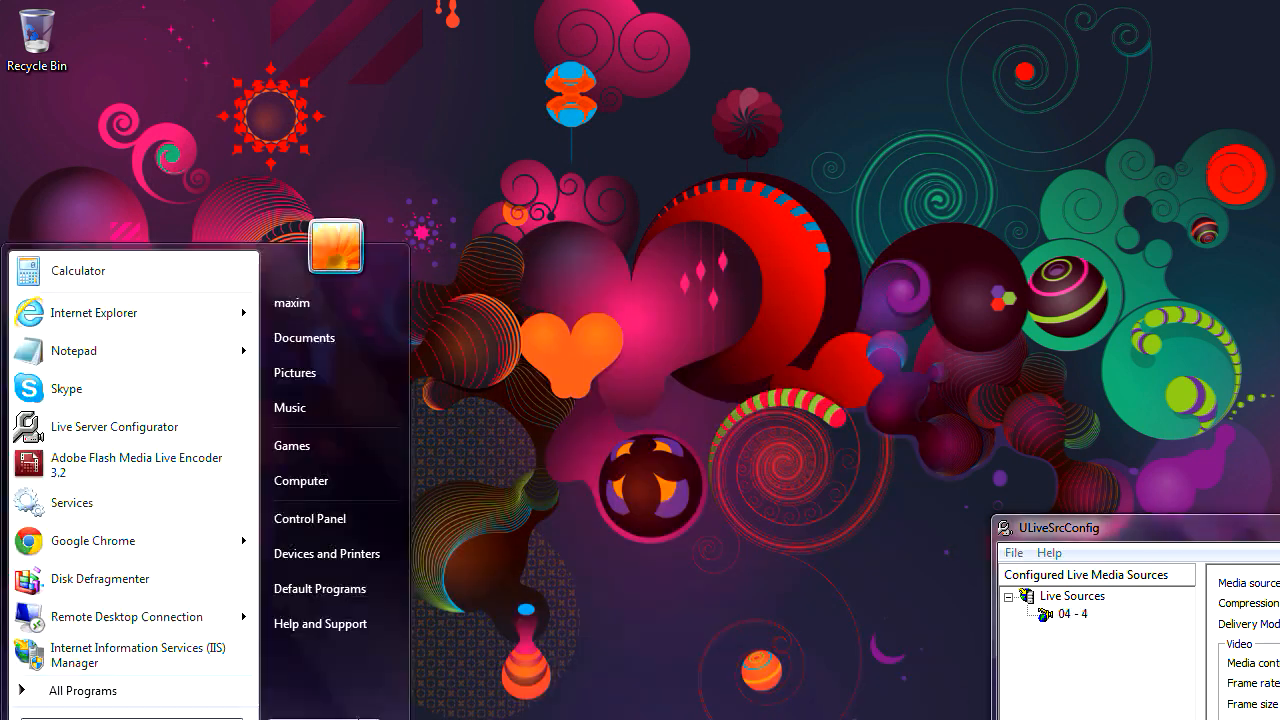
left_click(88, 692)
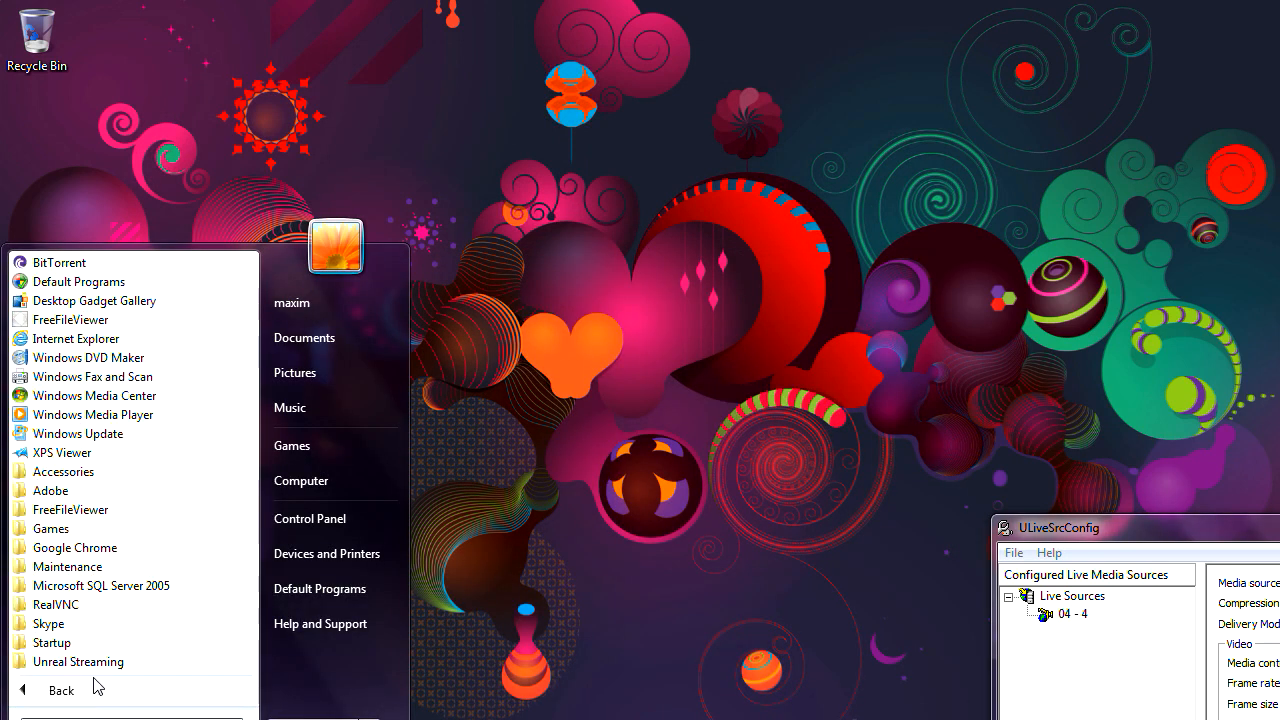
left_click(100, 662)
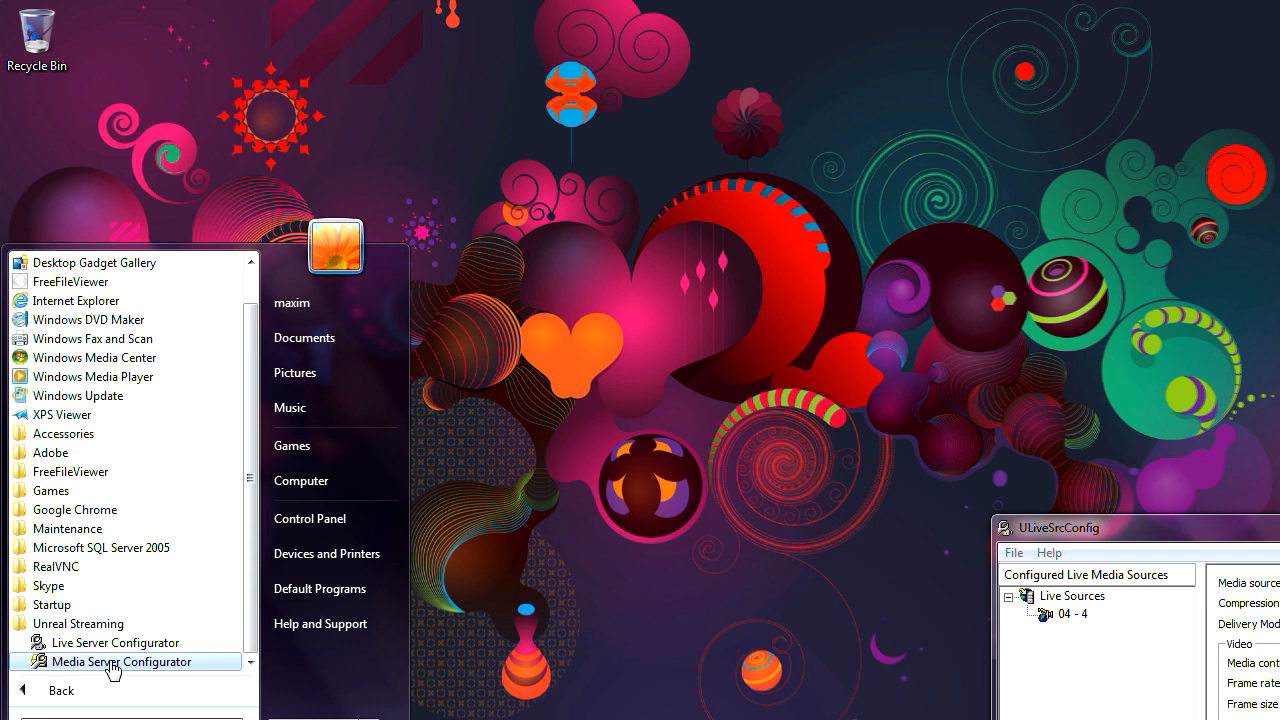
left_click(113, 662)
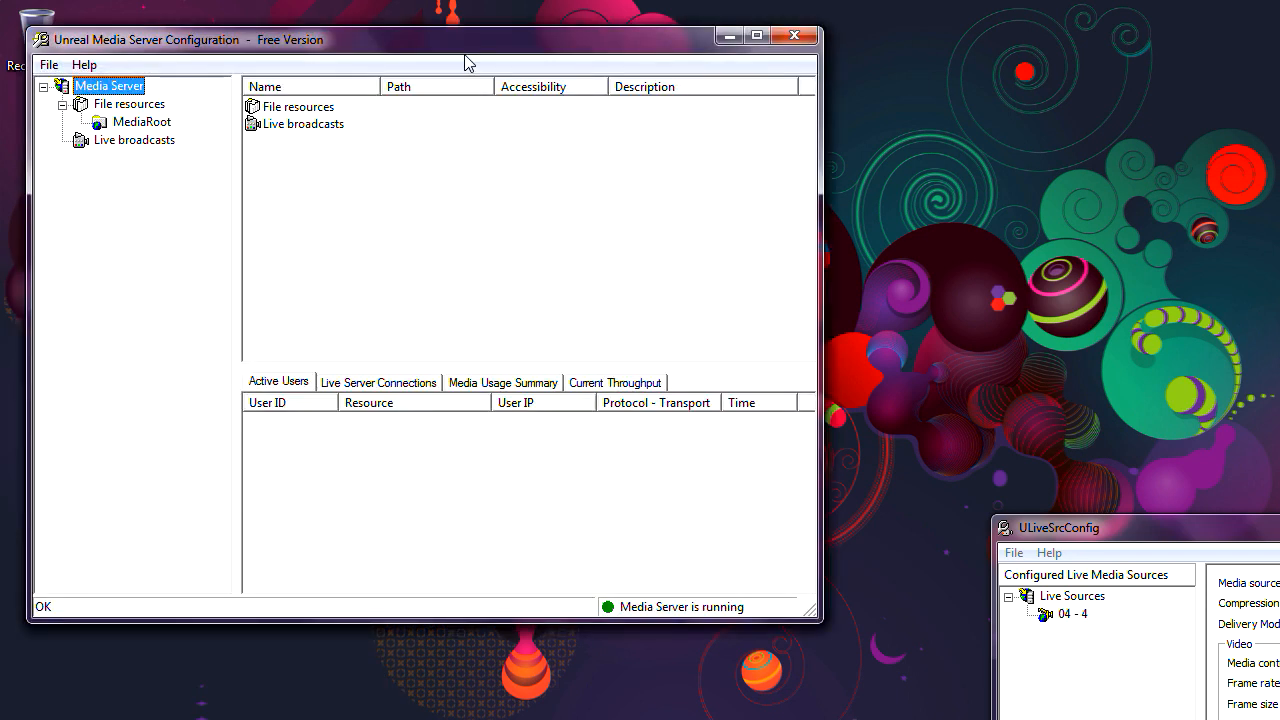
left_click_drag(471, 51, 591, 94)
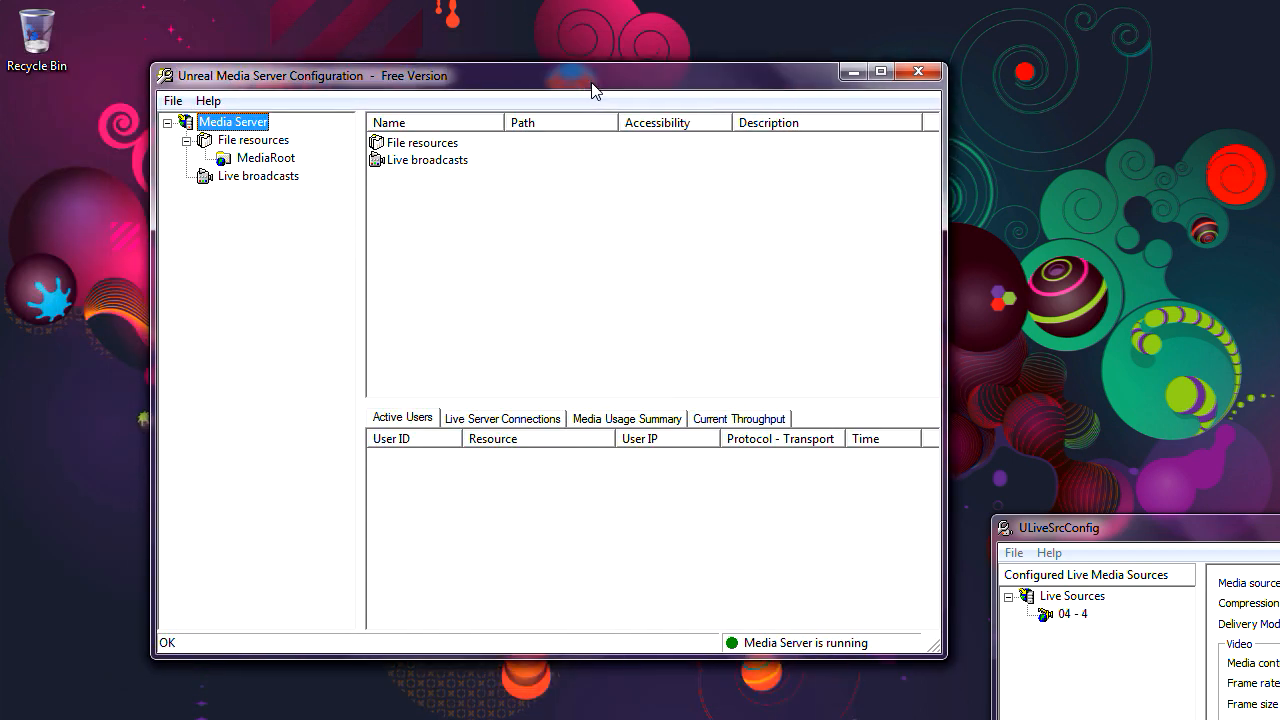
Step: Restart the media server from the File menu, stopping and then starting it
left_click(173, 103)
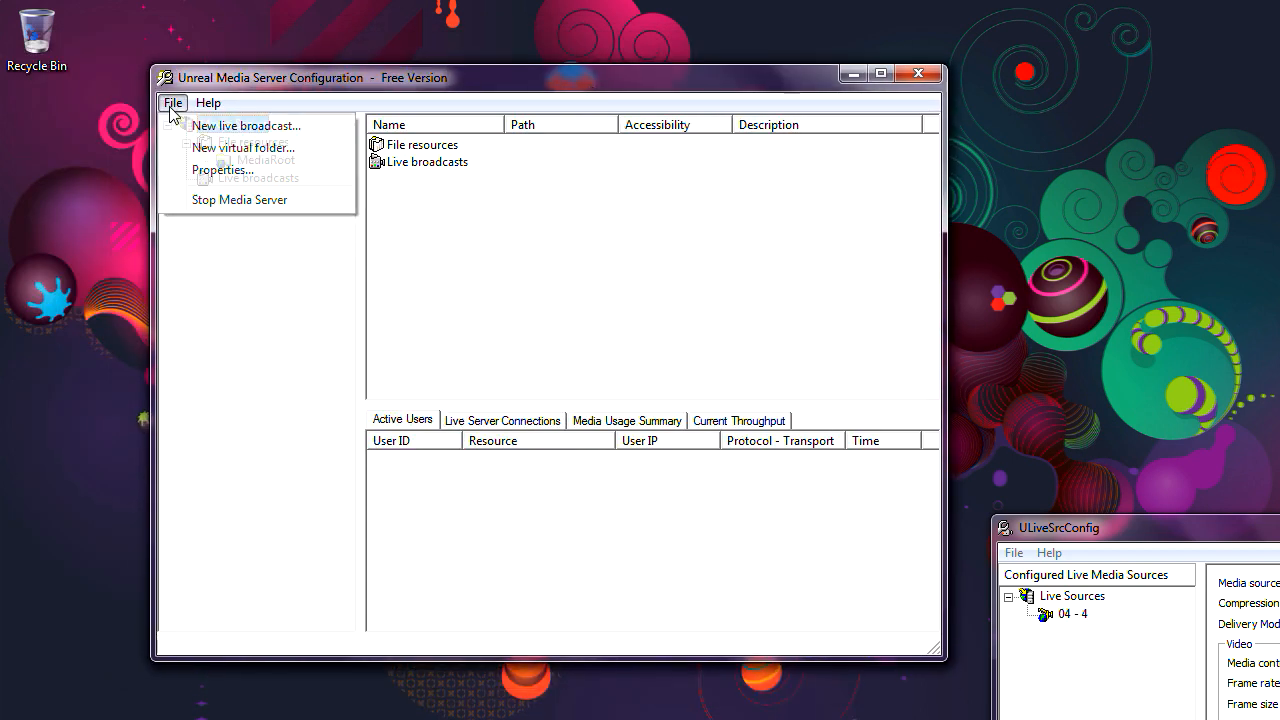
left_click(207, 202)
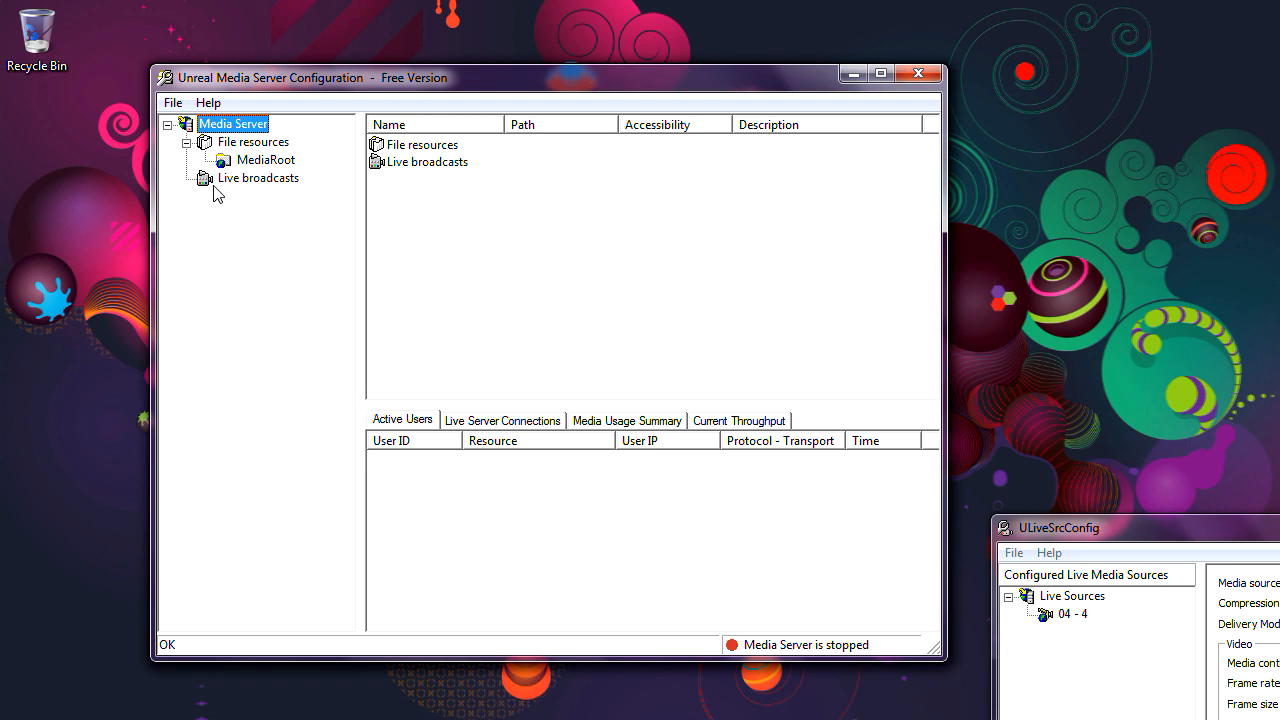
left_click(174, 103)
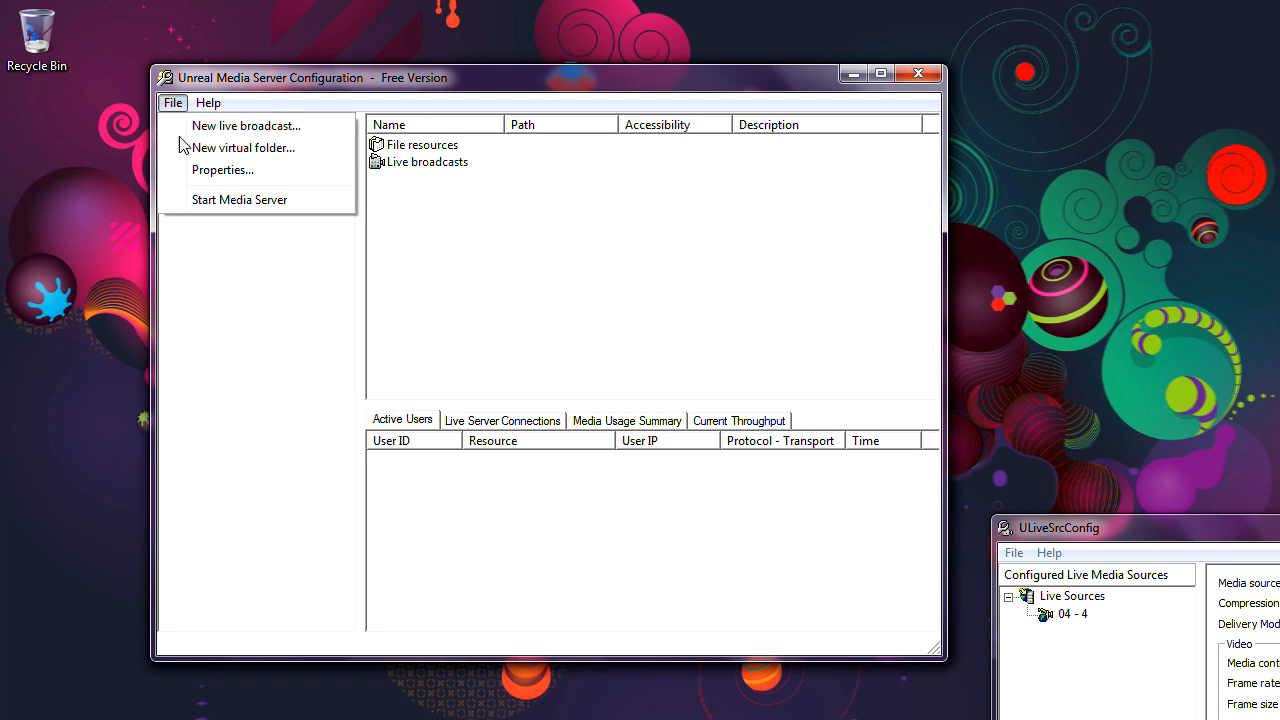
left_click(201, 202)
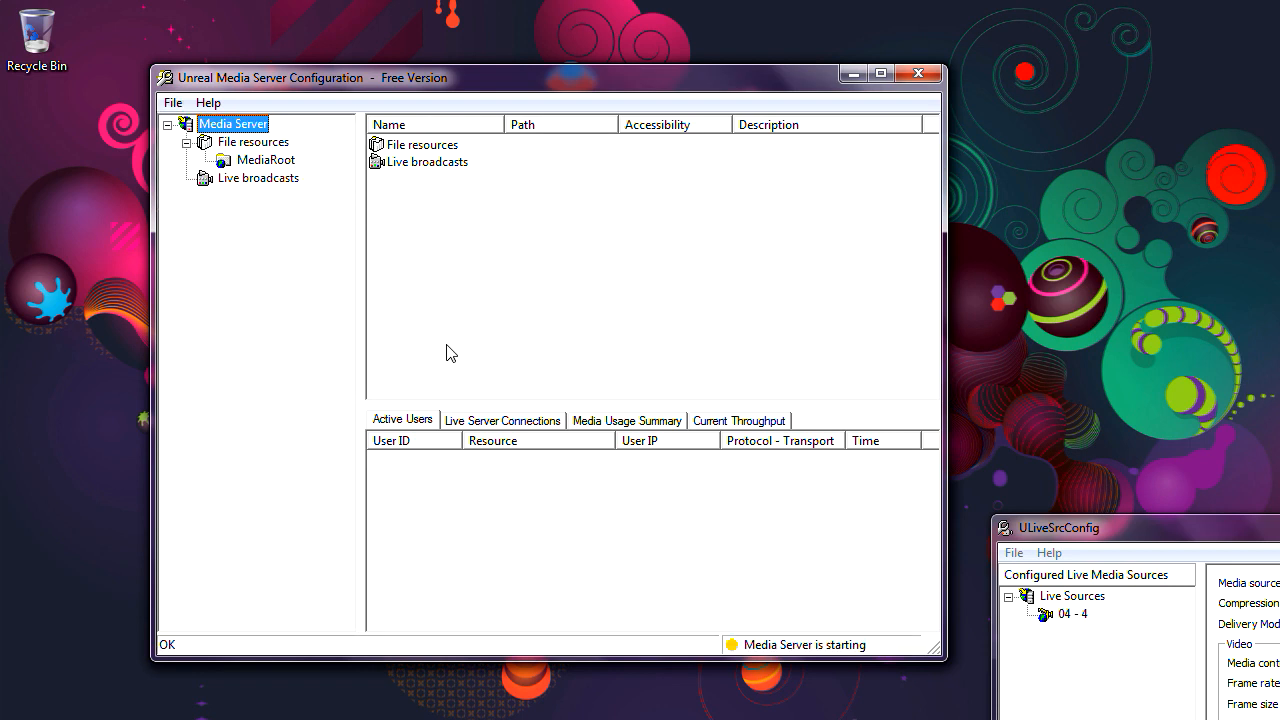
Step: Check the Live Server Connections and Active Users tabs
left_click(484, 422)
left_click(428, 422)
left_click(484, 424)
left_click(418, 422)
Step: Select MediaRoot to list test.avi, widen the Path column, and reposition the window
left_click(265, 180)
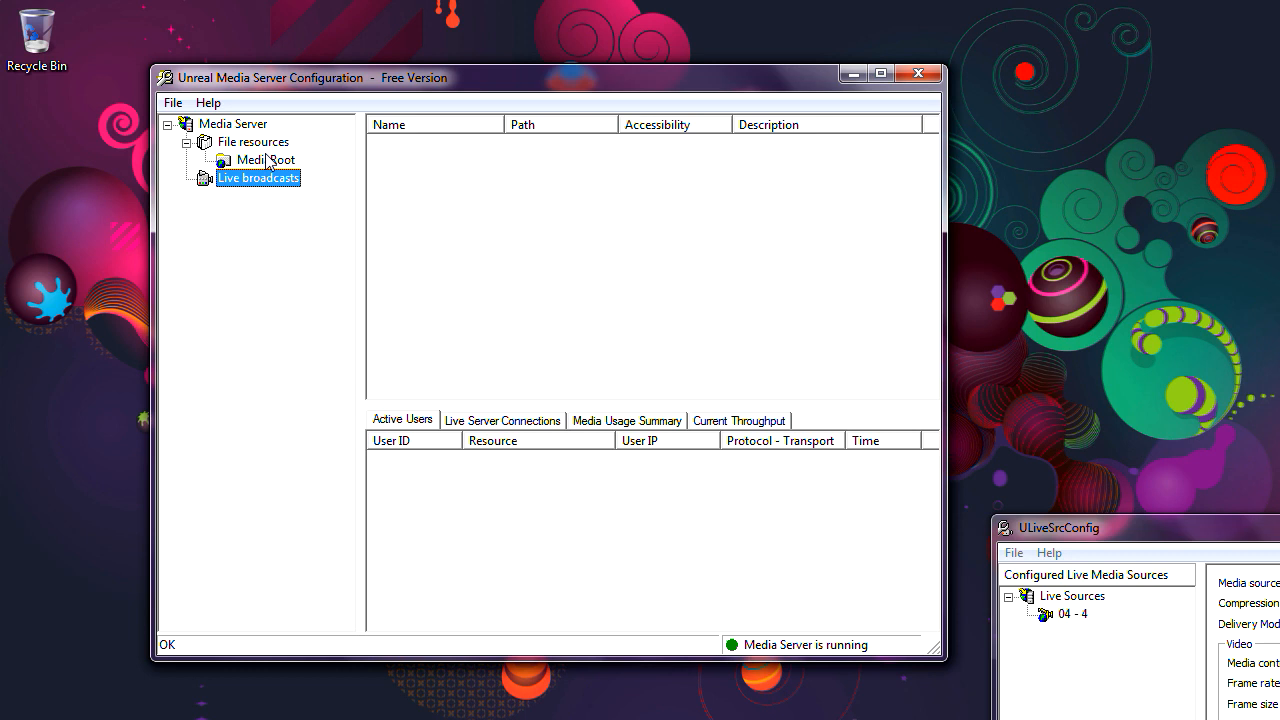
left_click_drag(288, 82, 307, 111)
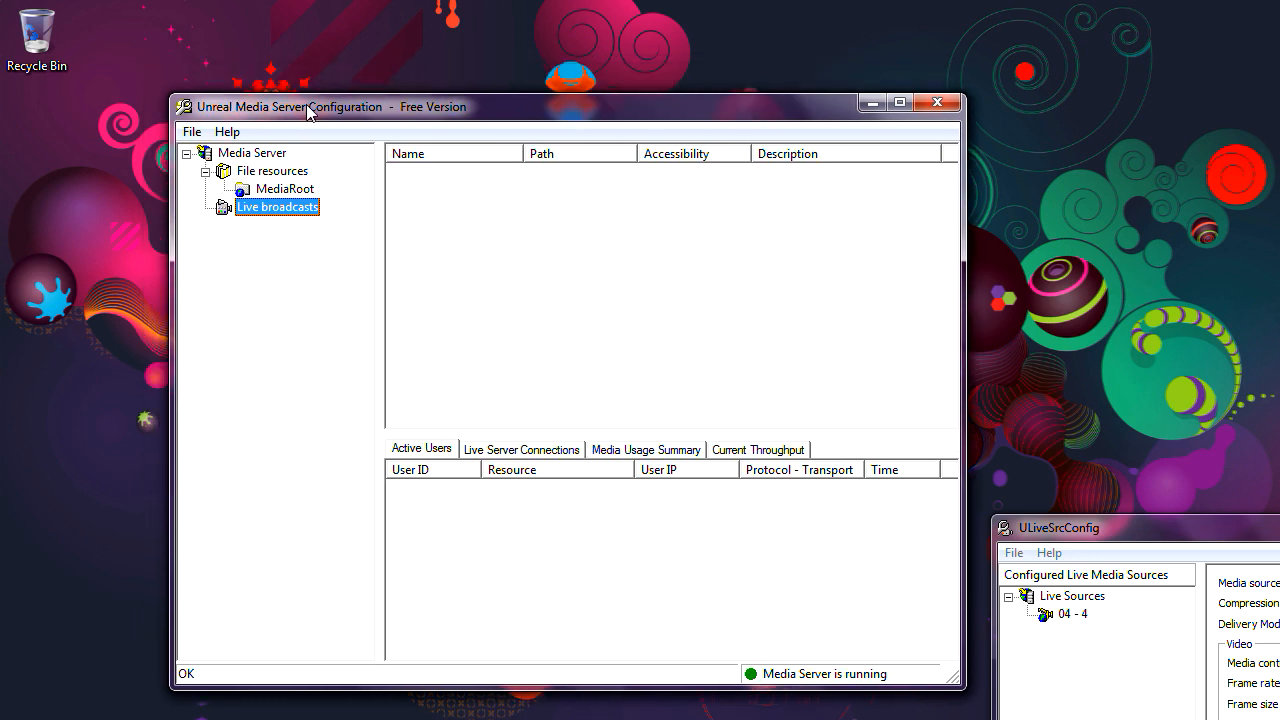
left_click(288, 190)
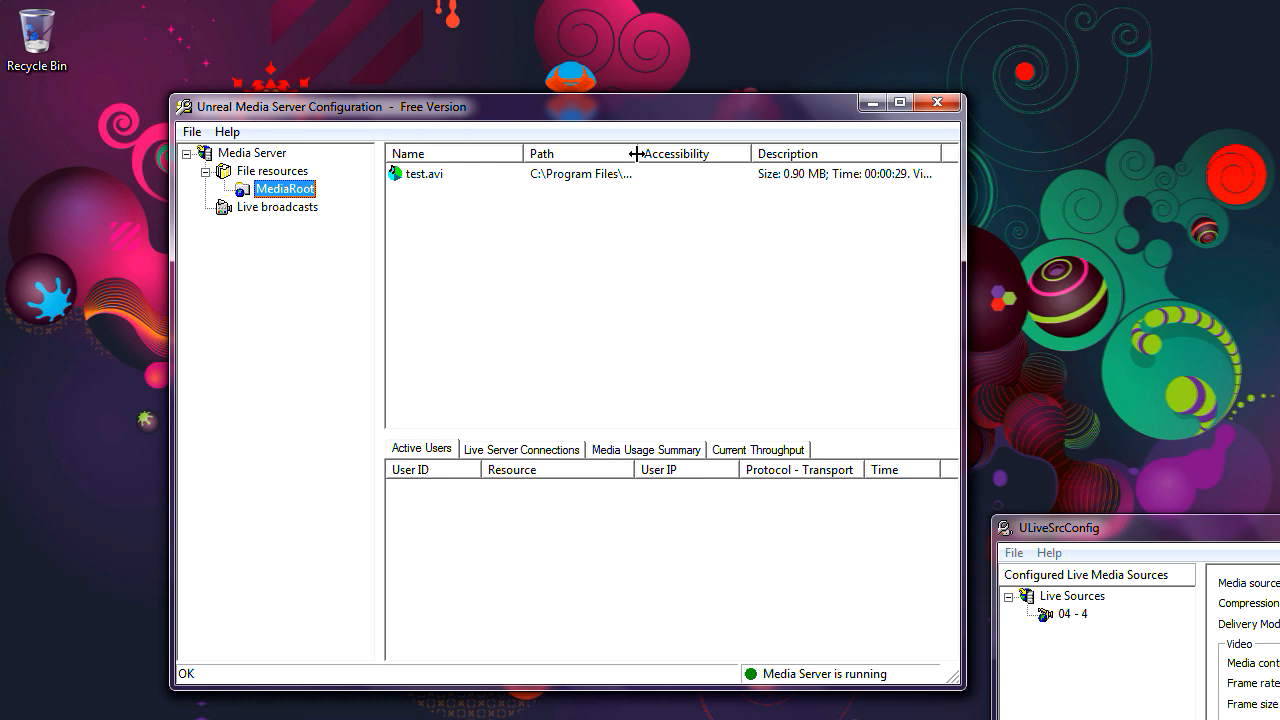
left_click_drag(636, 153, 862, 153)
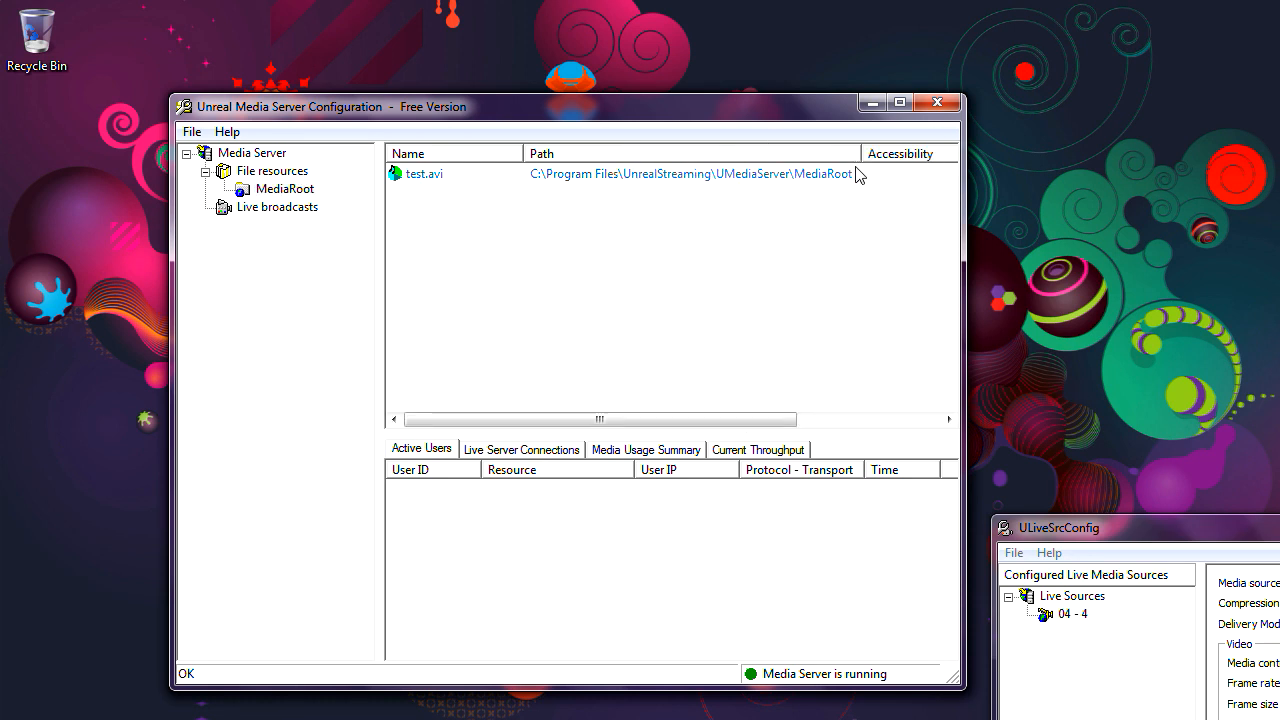
left_click_drag(663, 114, 631, 220)
left_click_drag(709, 221, 720, 154)
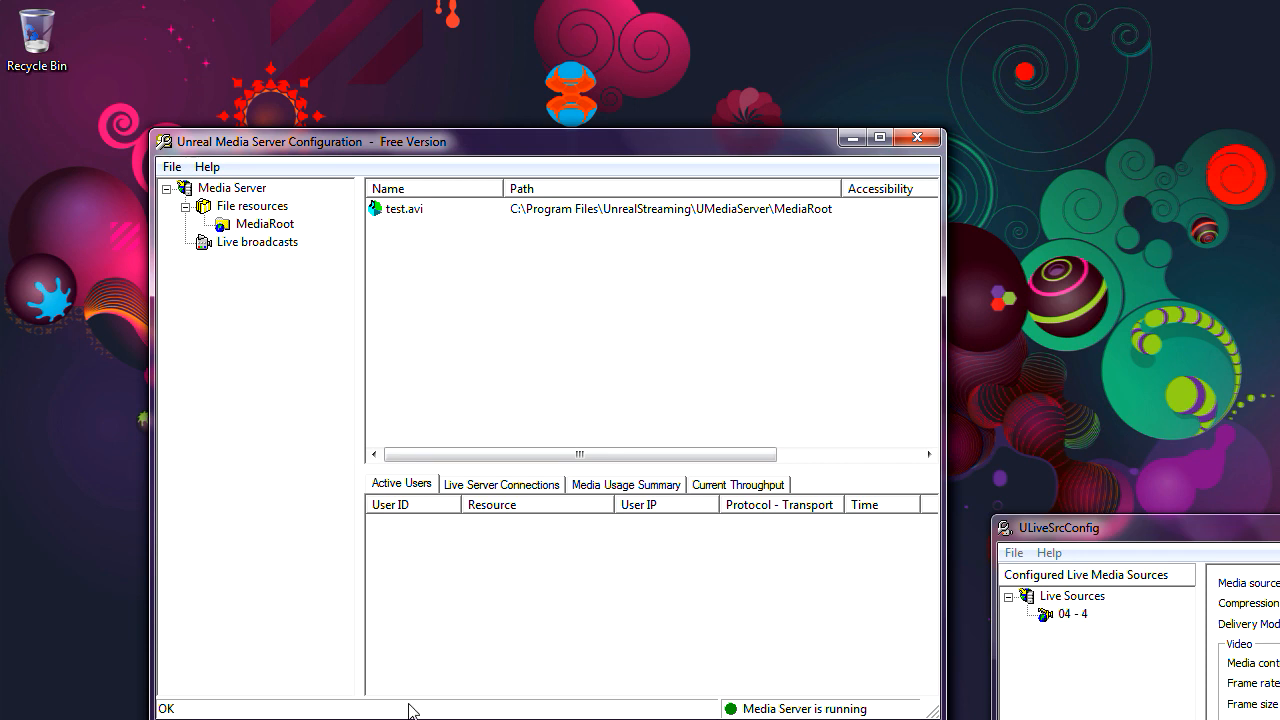
mouse_move(444, 712)
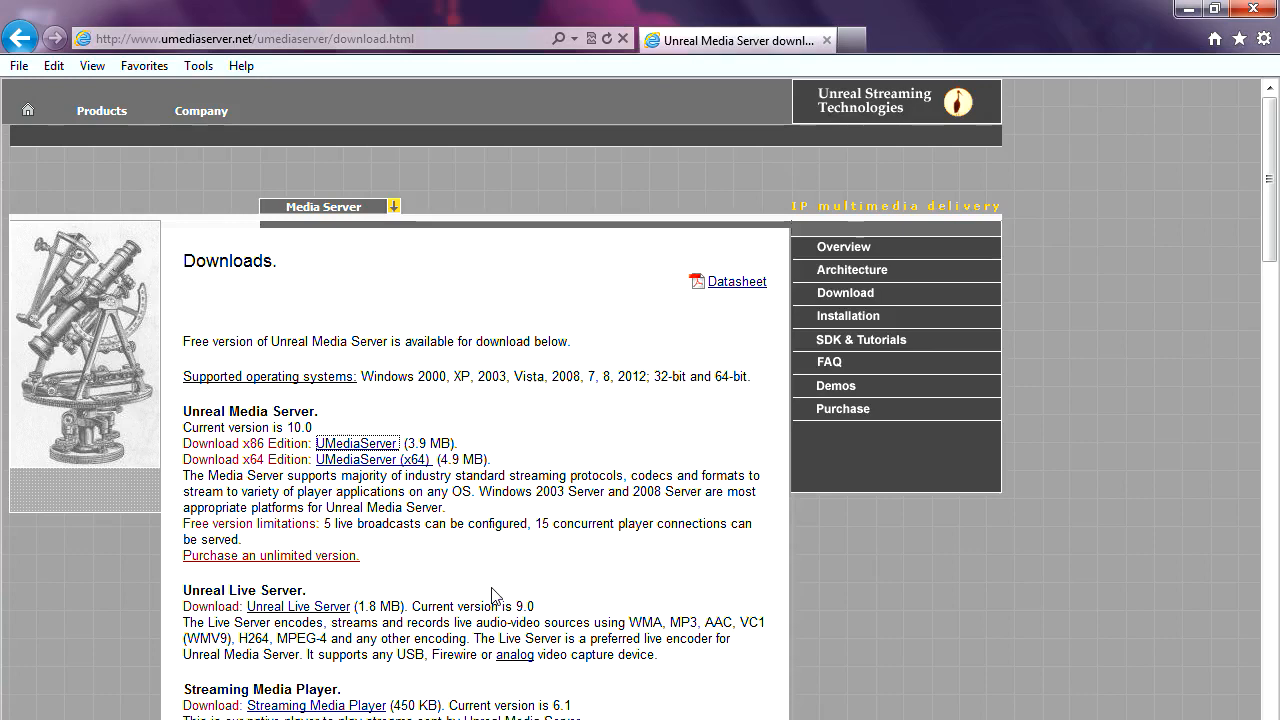
Step: Download and open StreamingMediaPlayer.zip, then select StreamingMediaPlayer.msi inside it
left_click(360, 708)
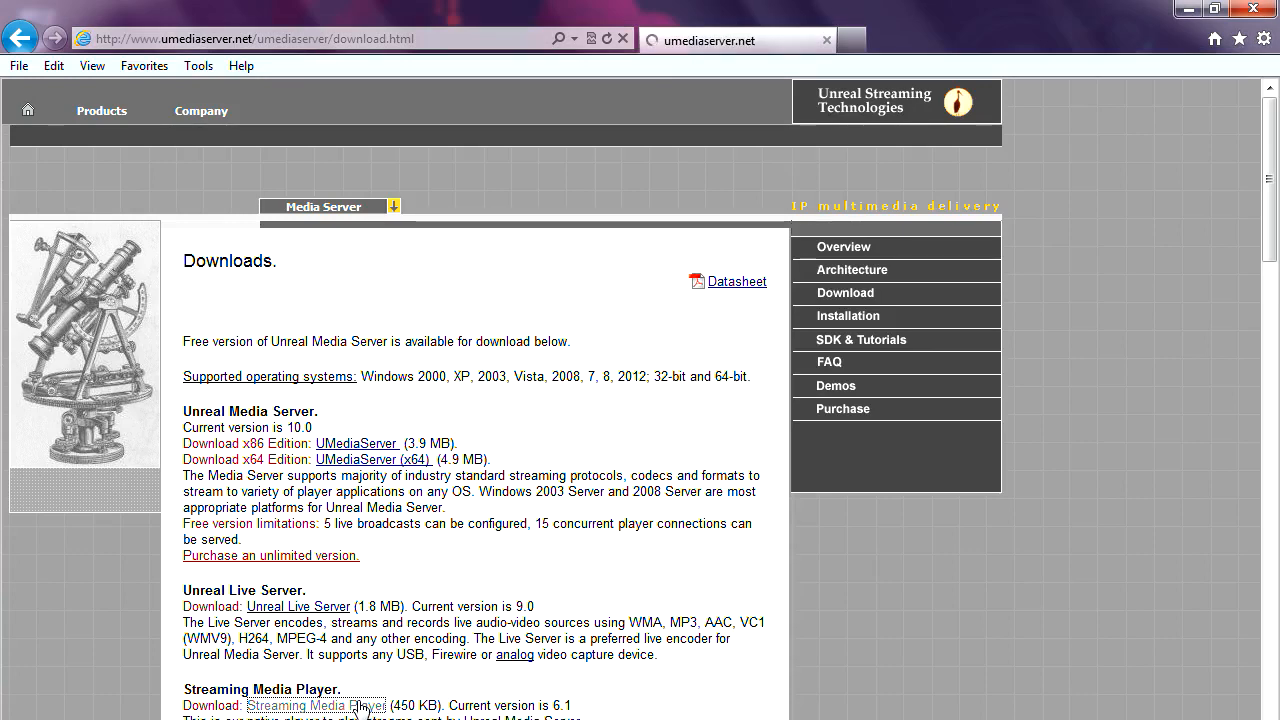
left_click(514, 358)
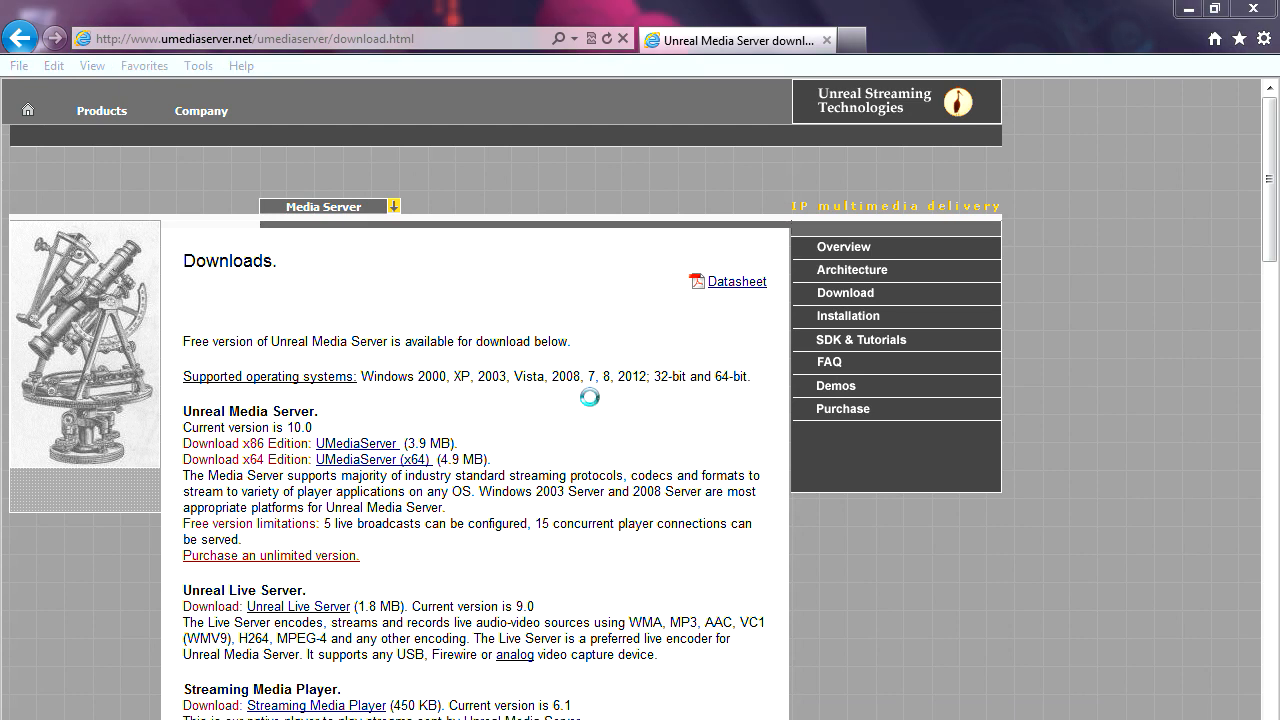
left_click(436, 305)
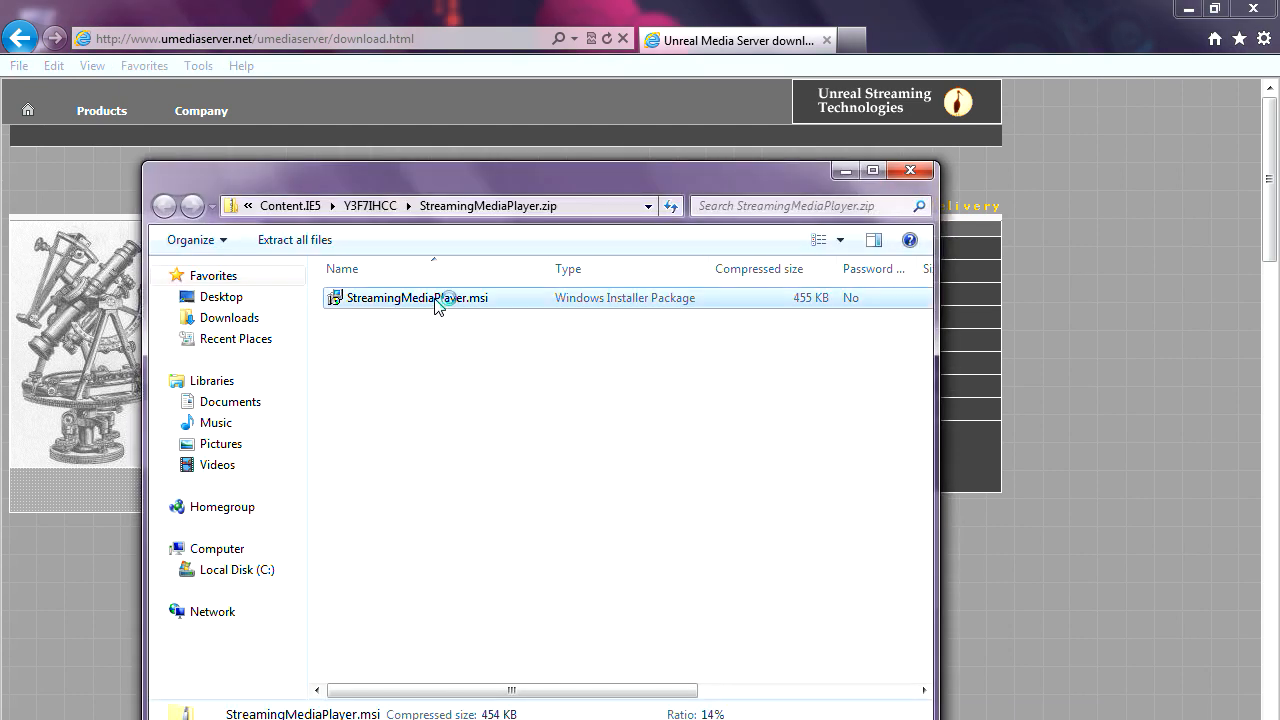
Step: Install Streaming Media Player v6.1 with default settings and close the finished wizard
double_click(436, 305)
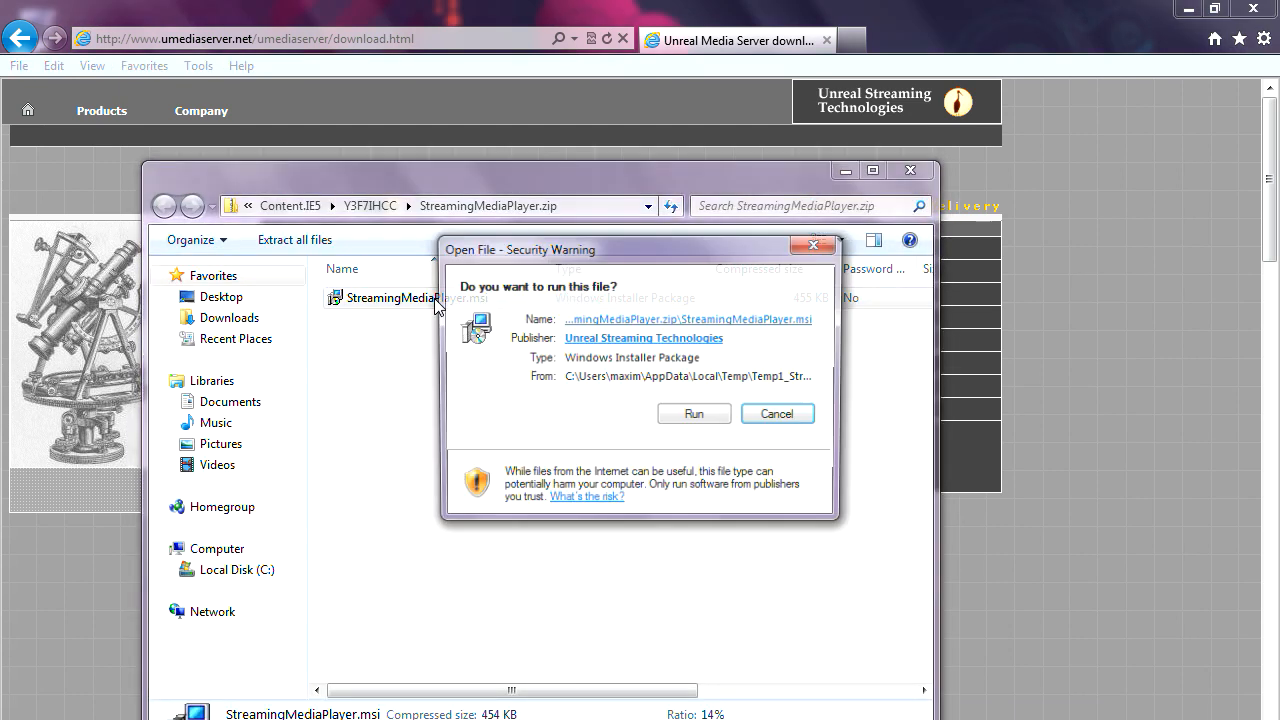
left_click(694, 417)
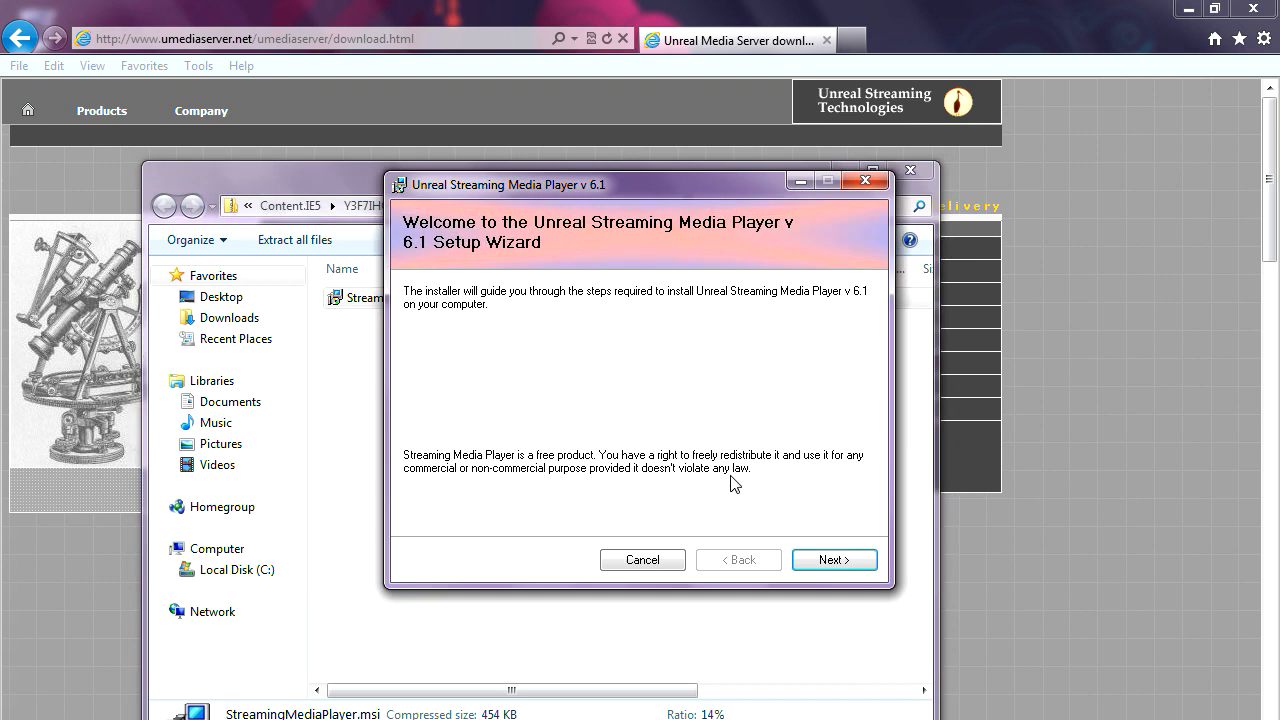
left_click(815, 561)
left_click(813, 562)
left_click(812, 560)
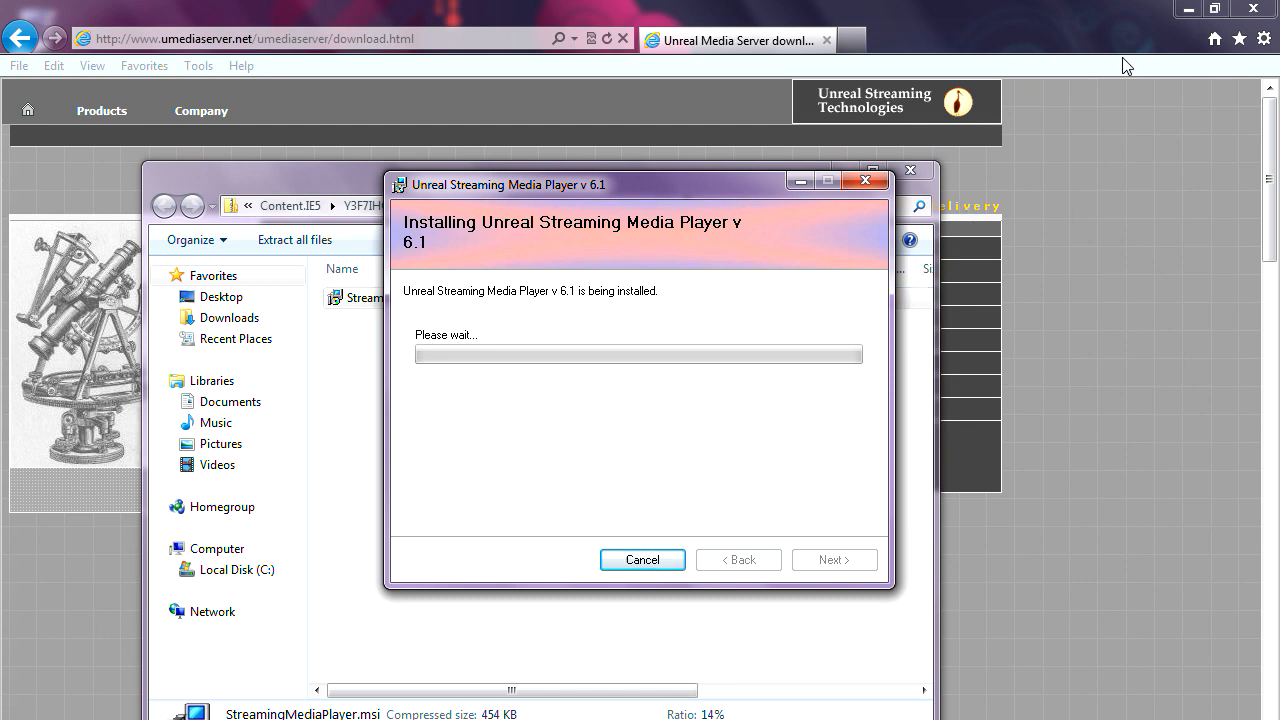
left_click(1183, 10)
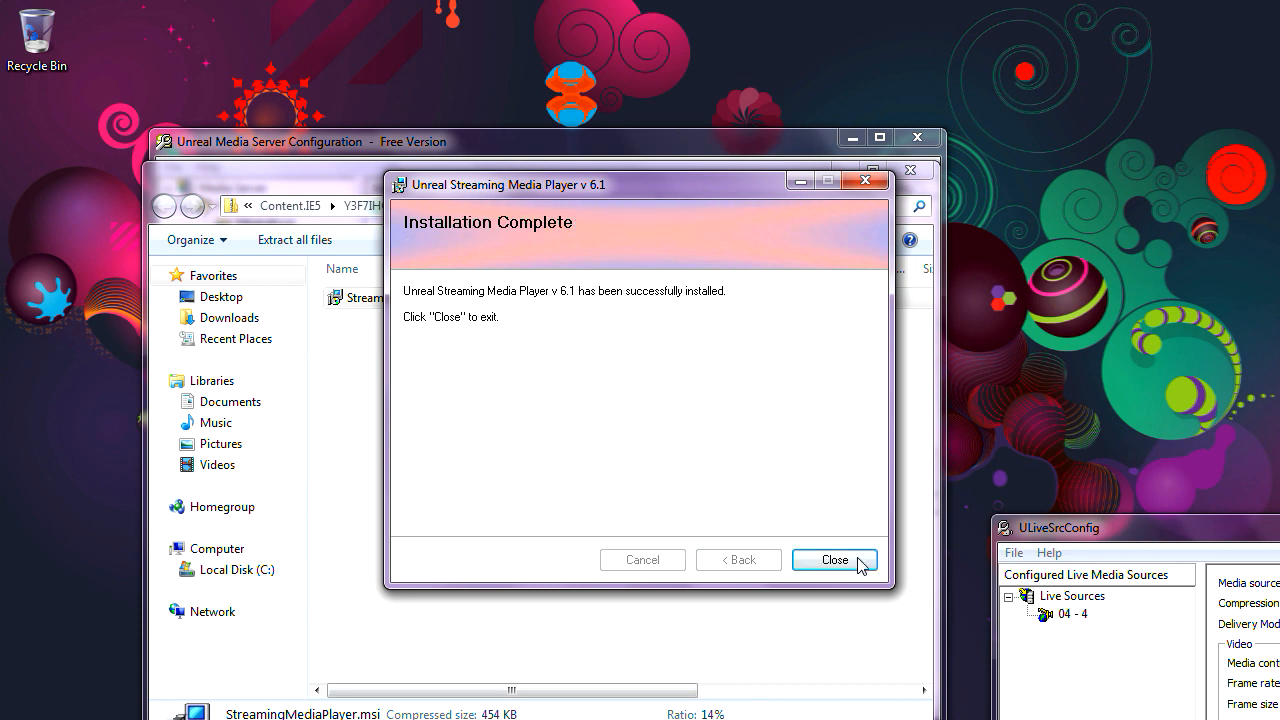
left_click(840, 560)
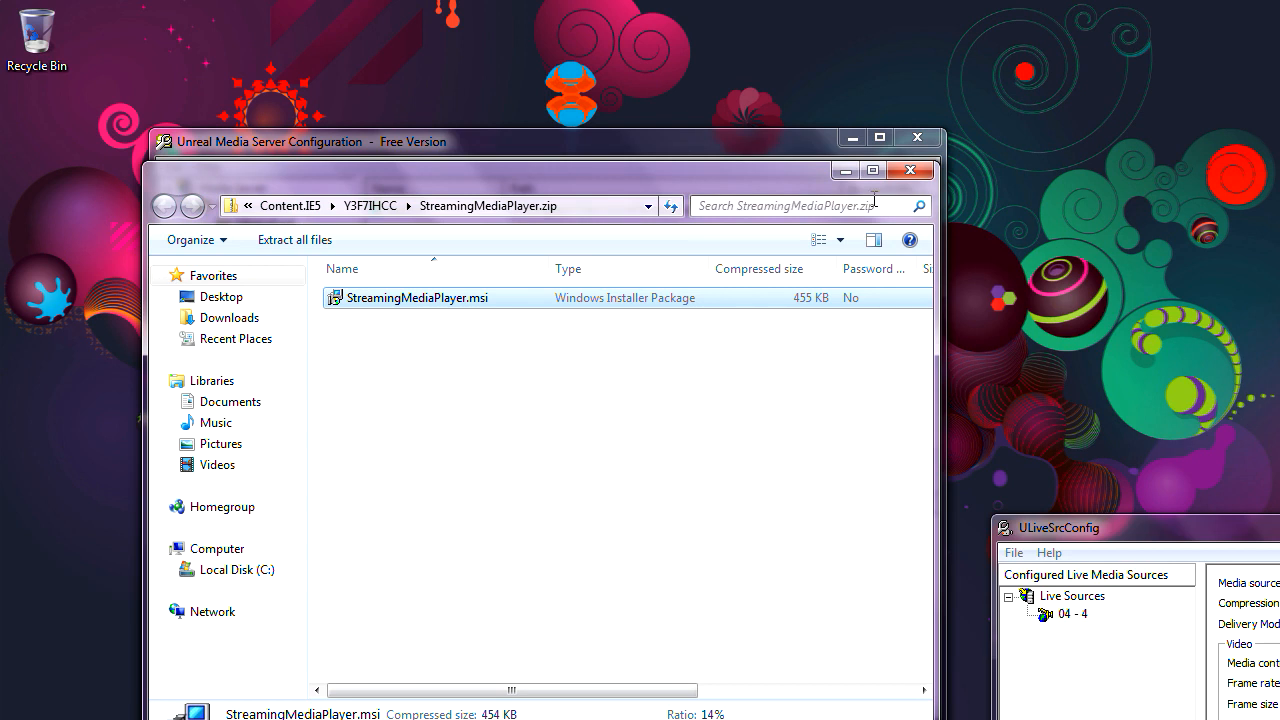
Step: Close the zip window and launch Streaming Media Player from the Unreal Streaming program folder
left_click(908, 177)
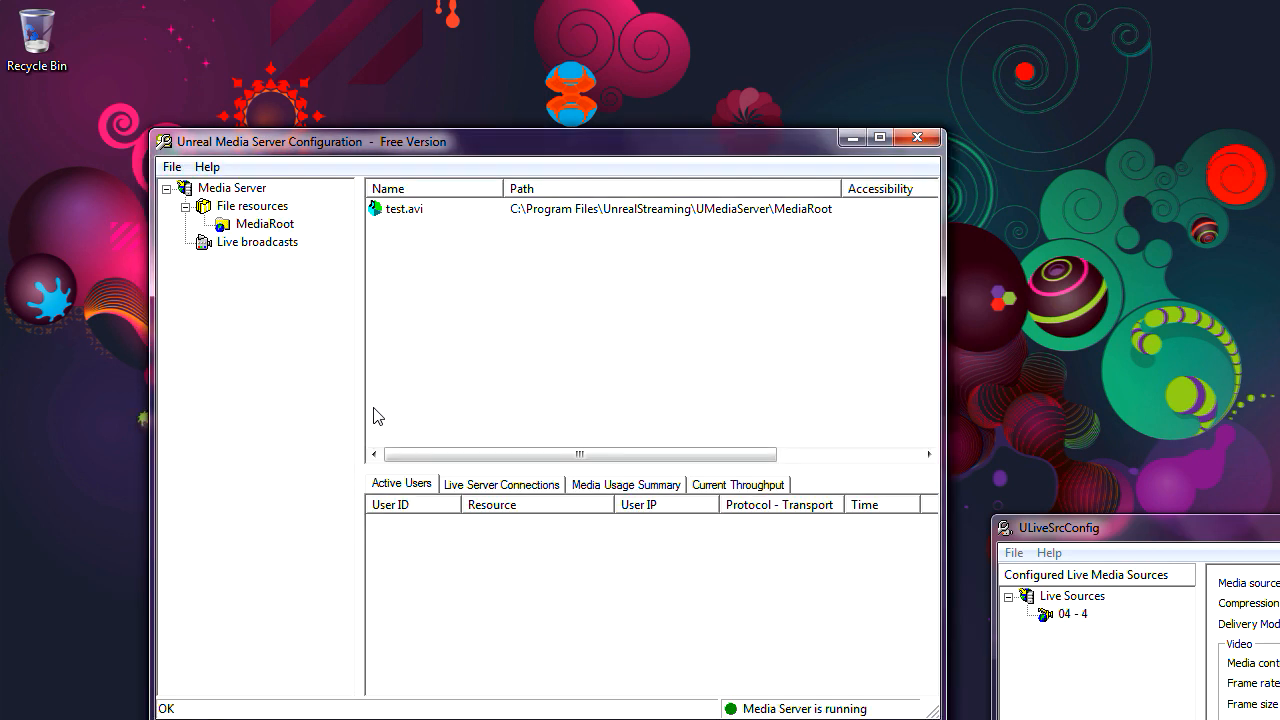
key("super")
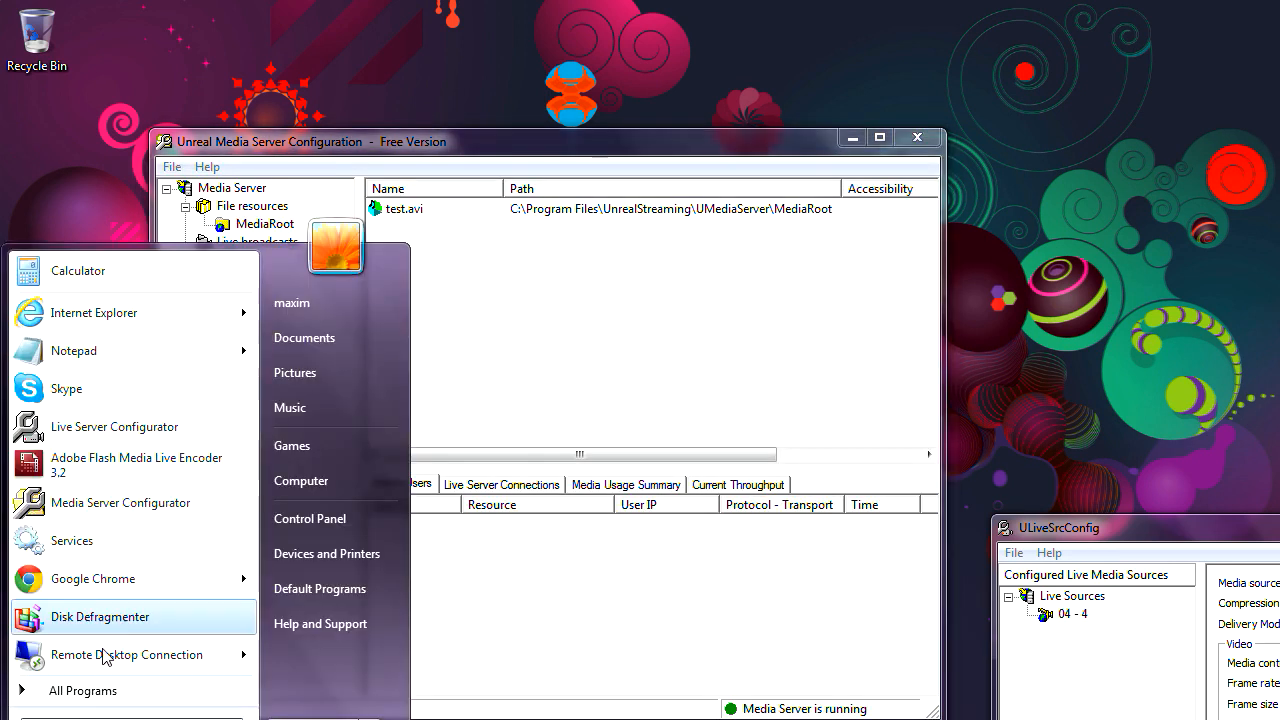
left_click(100, 692)
left_click(115, 662)
left_click(110, 662)
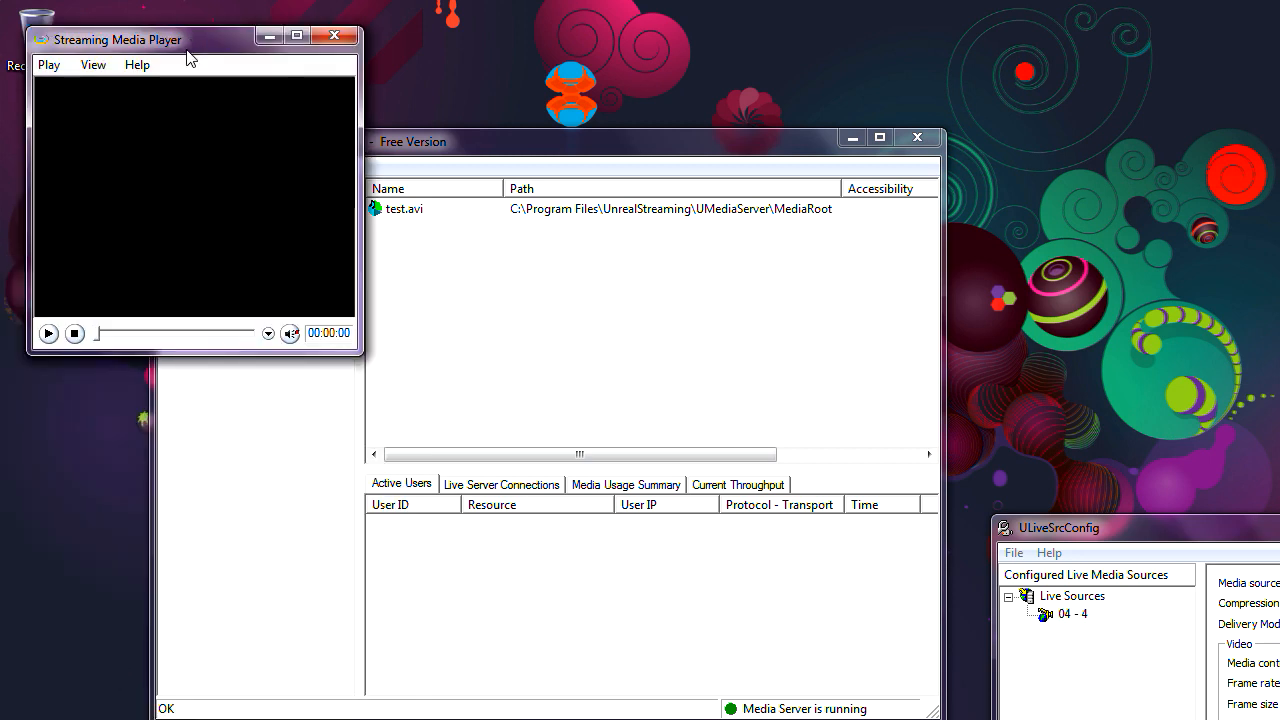
left_click_drag(191, 43, 257, 109)
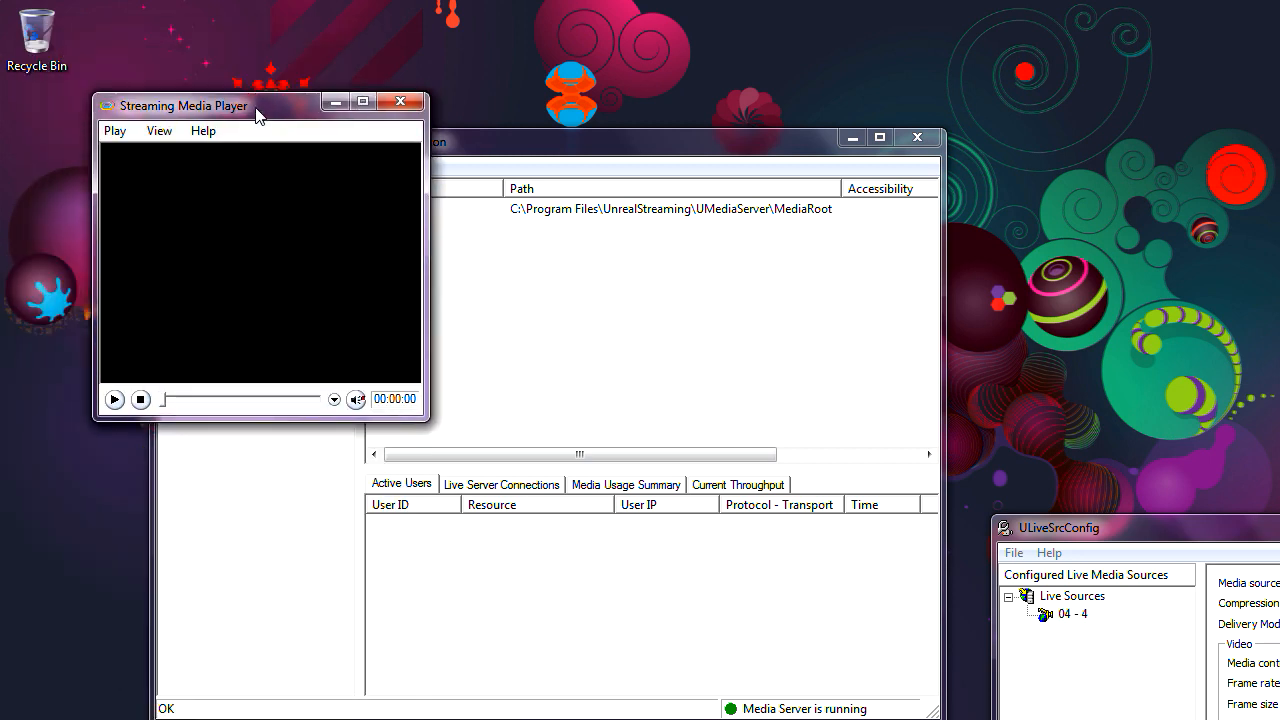
Step: Play MediaRoot\test.avi from the local server on port 5119, then stop playback
left_click(115, 131)
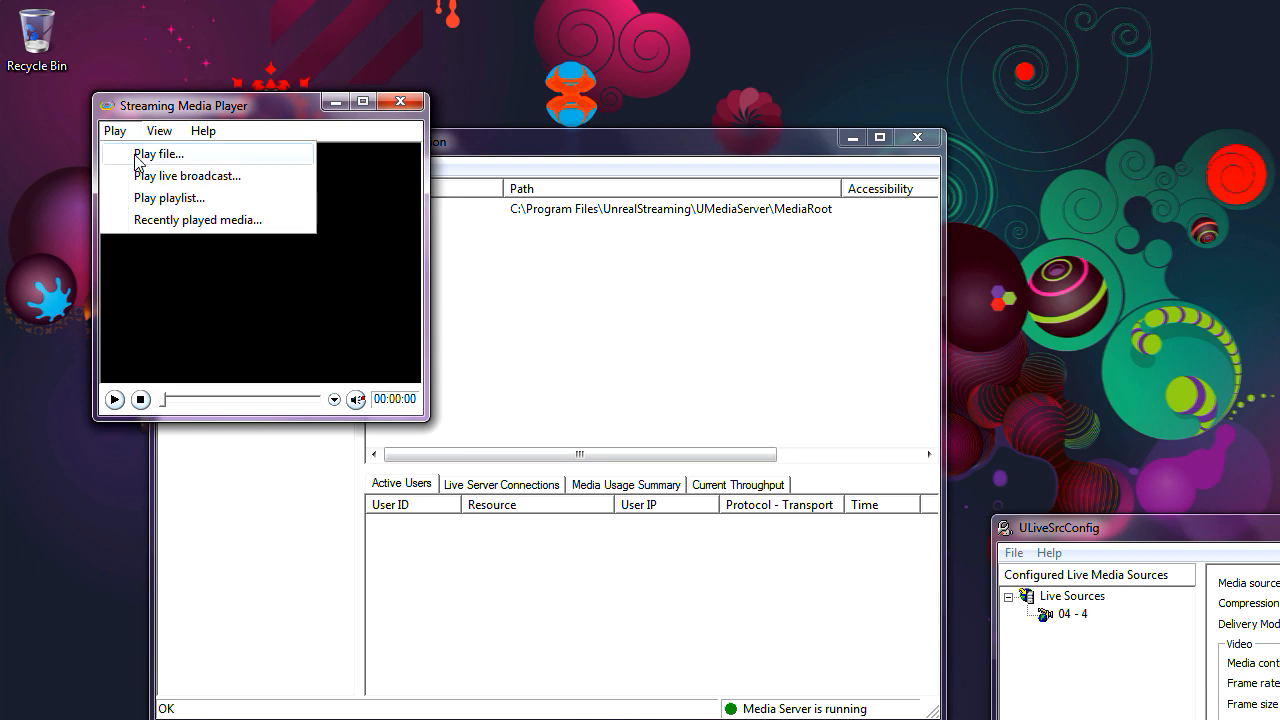
left_click(146, 155)
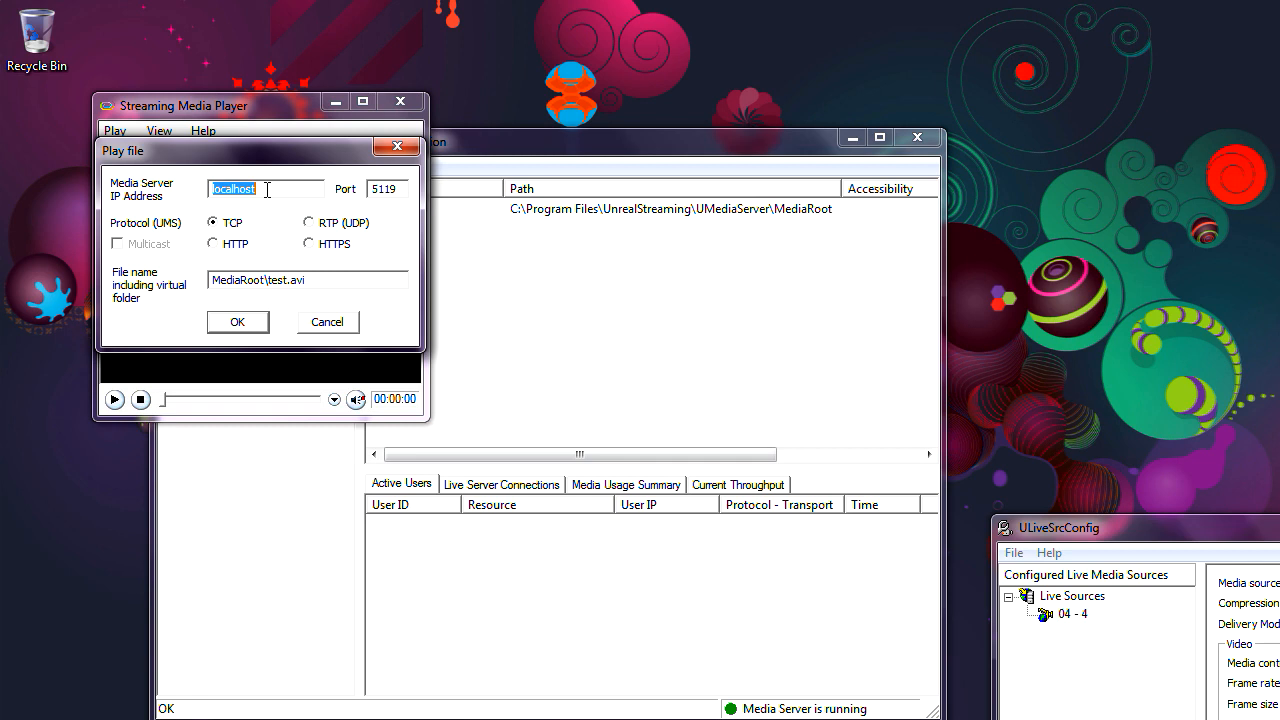
double_click(397, 189)
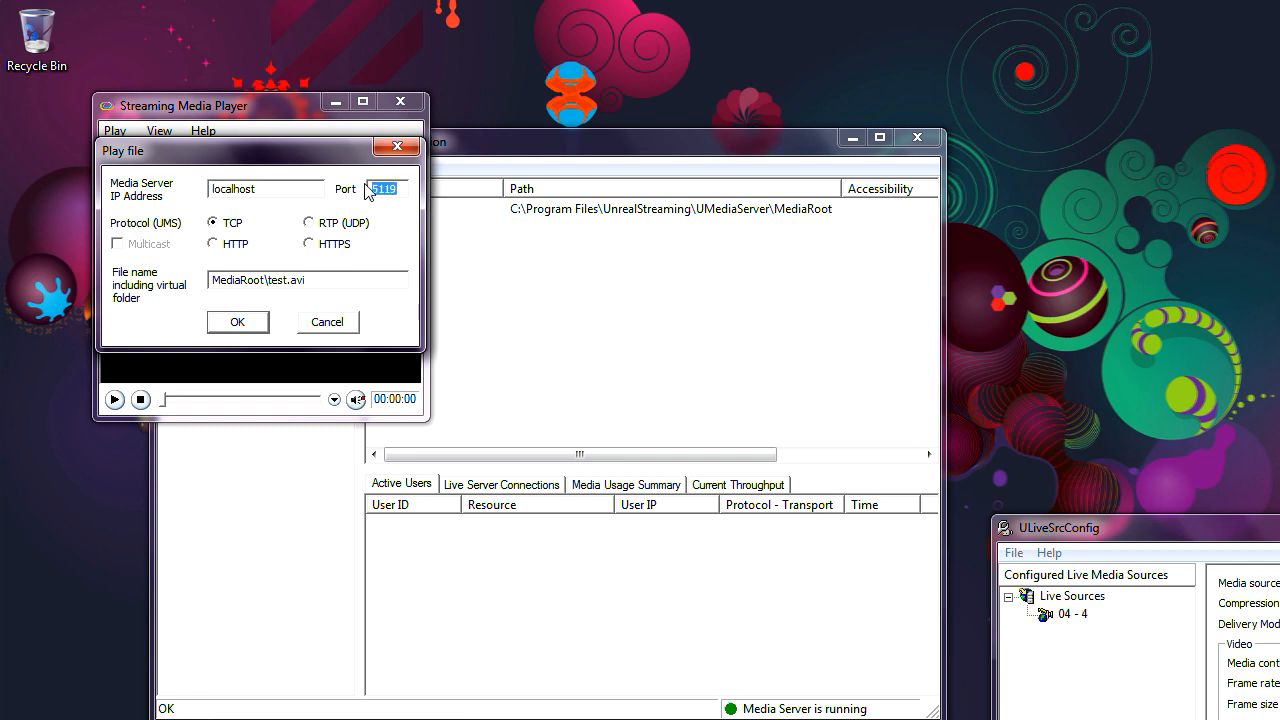
left_click(384, 189)
left_click(240, 322)
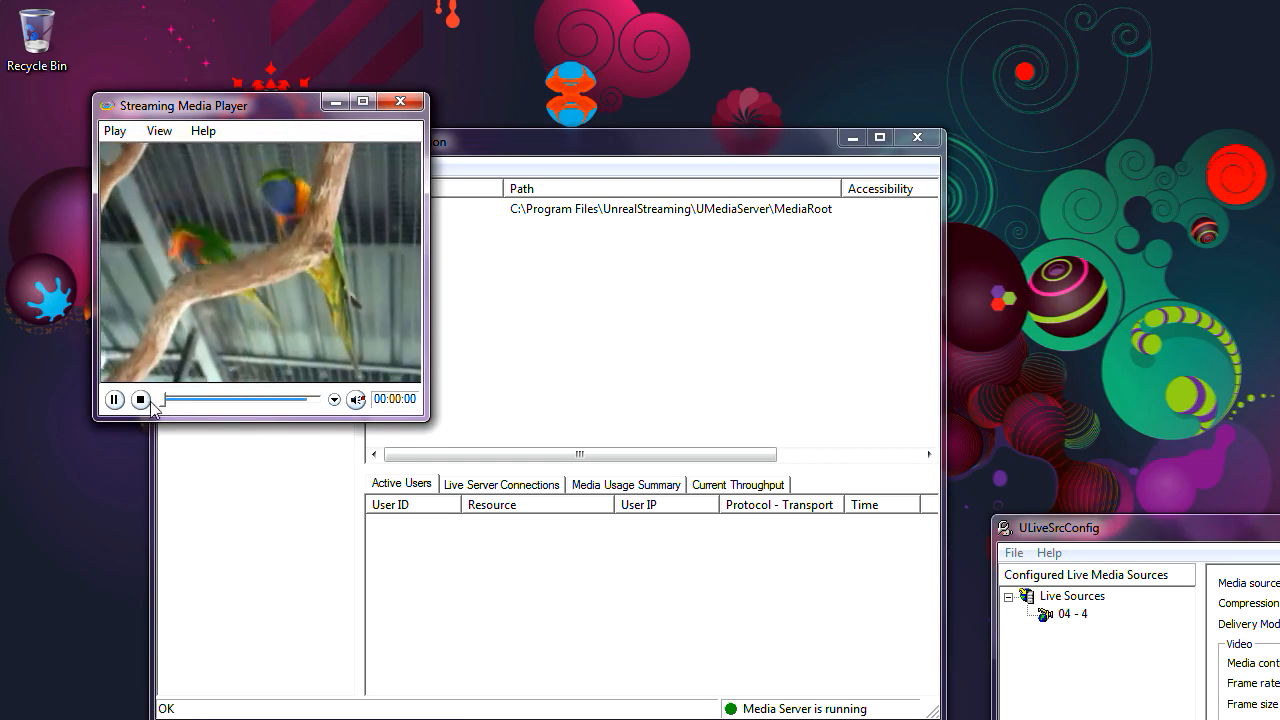
left_click(141, 400)
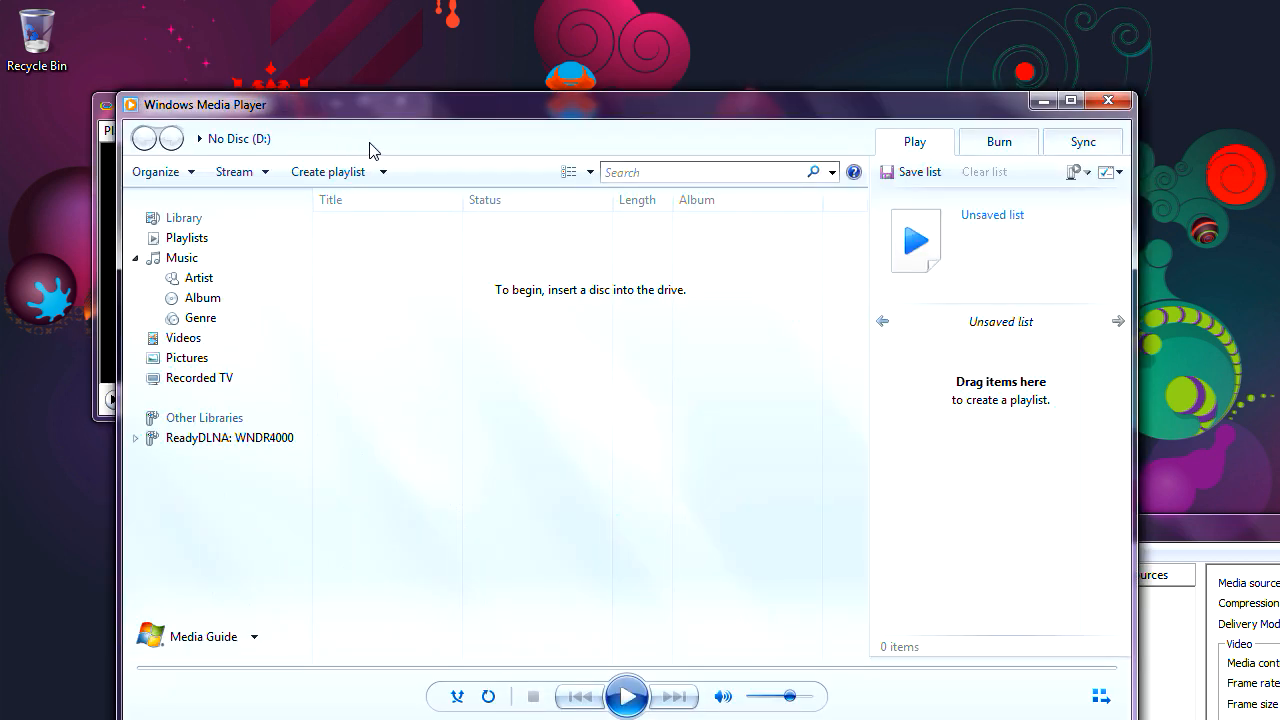
Step: Stream mms://localhost:5119/mediaroot/test.avi in Windows Media Player via Open URL
right_click(361, 138)
mouse_move(404, 154)
left_click(606, 175)
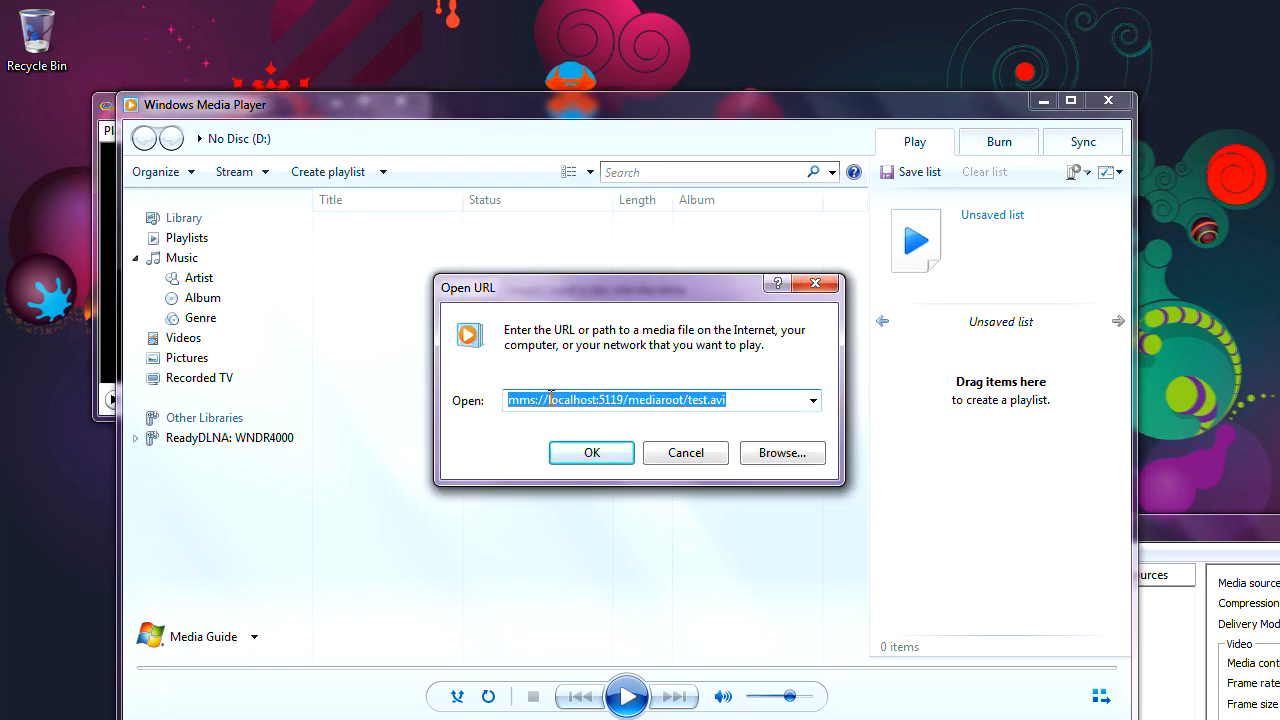
left_click_drag(548, 400, 952, 345)
key("Delete")
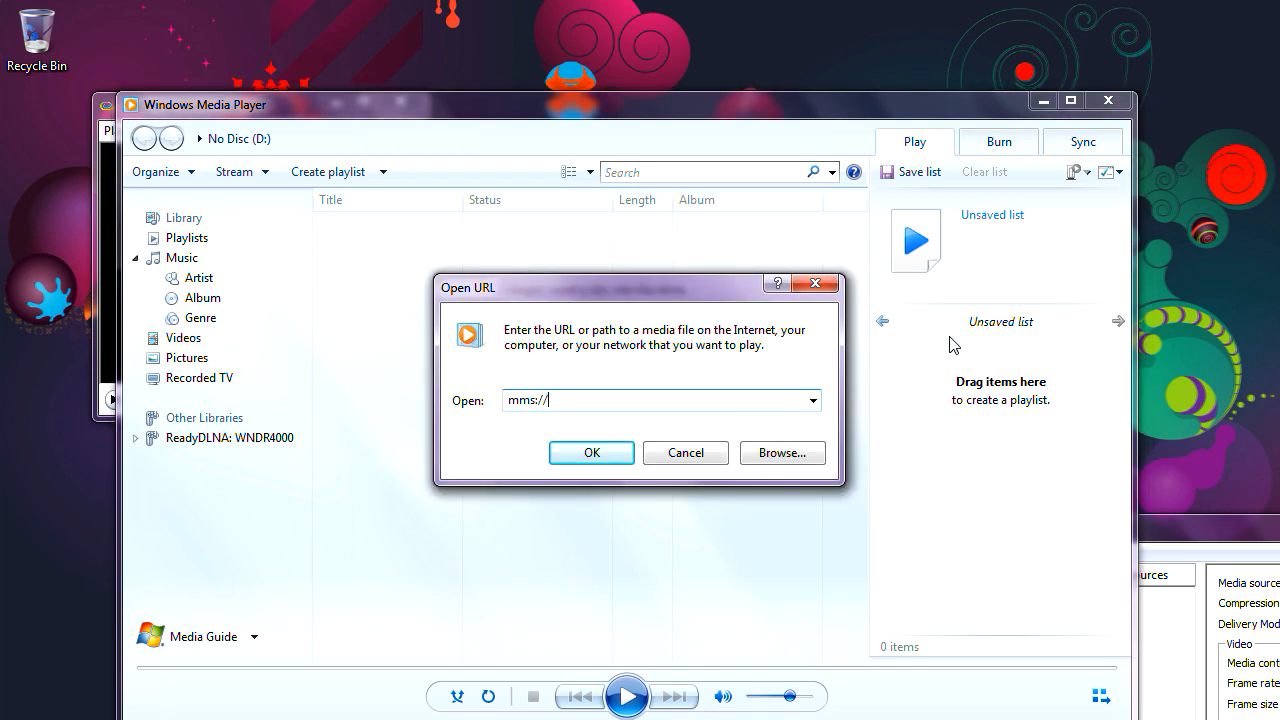
key("BackSpace")
key("BackSpace")
key("BackSpace")
type("mm")
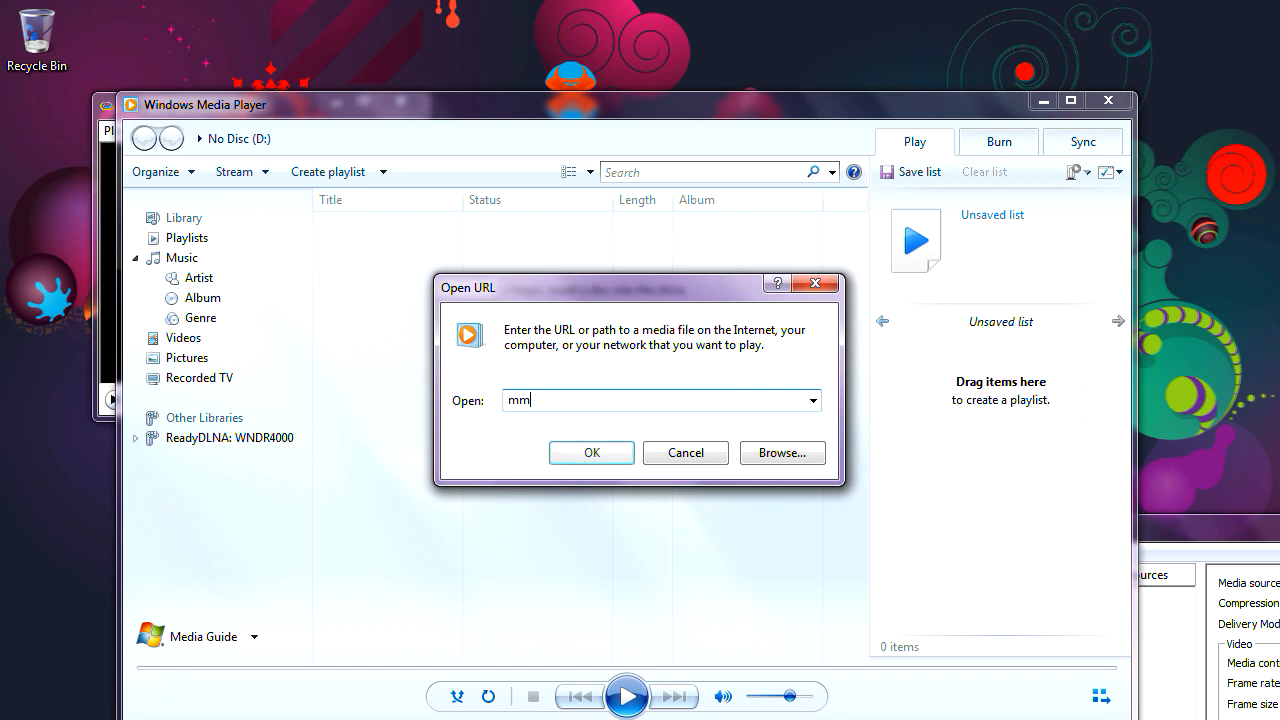
type("s://")
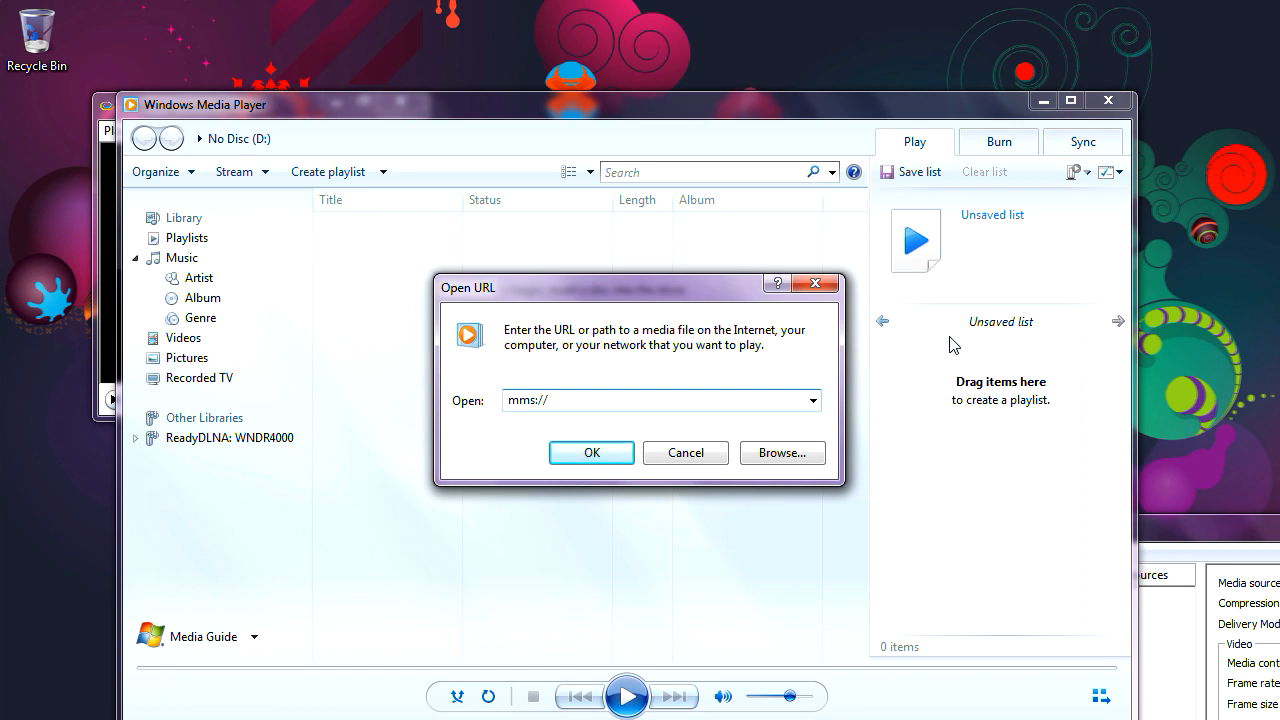
type("localhost:5119/mediaroot/test.a")
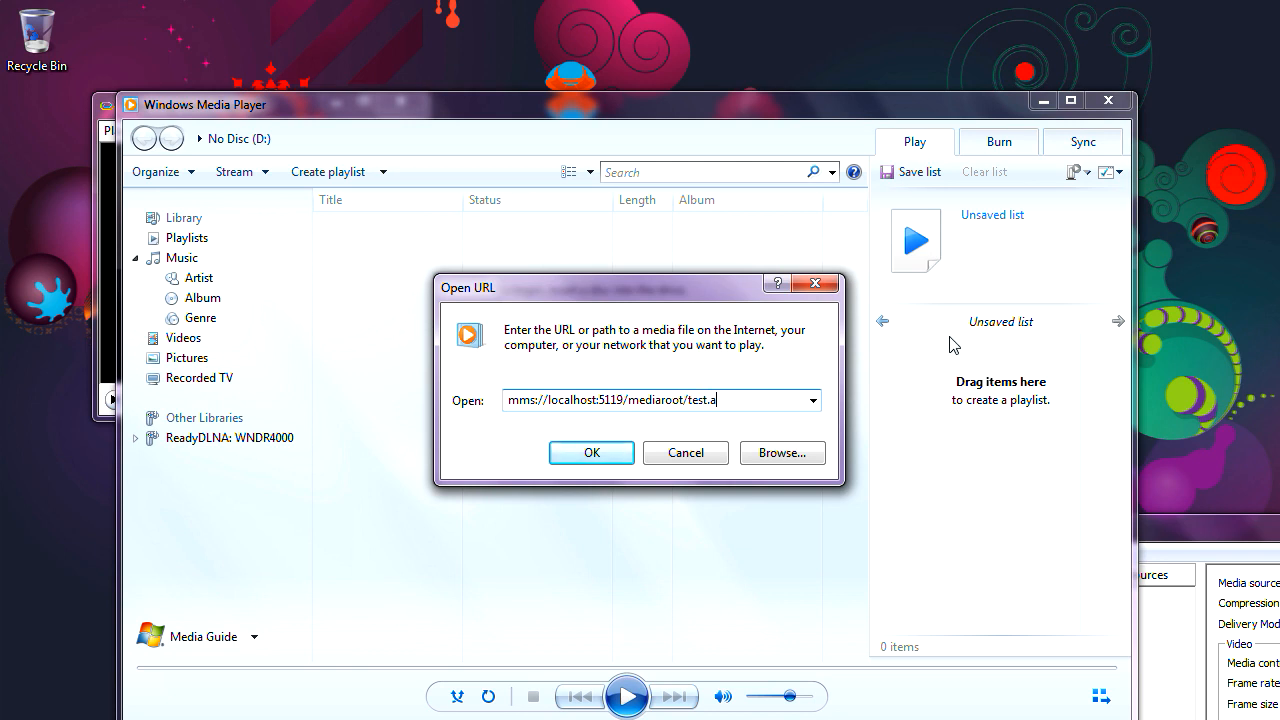
type("vi")
left_click(572, 452)
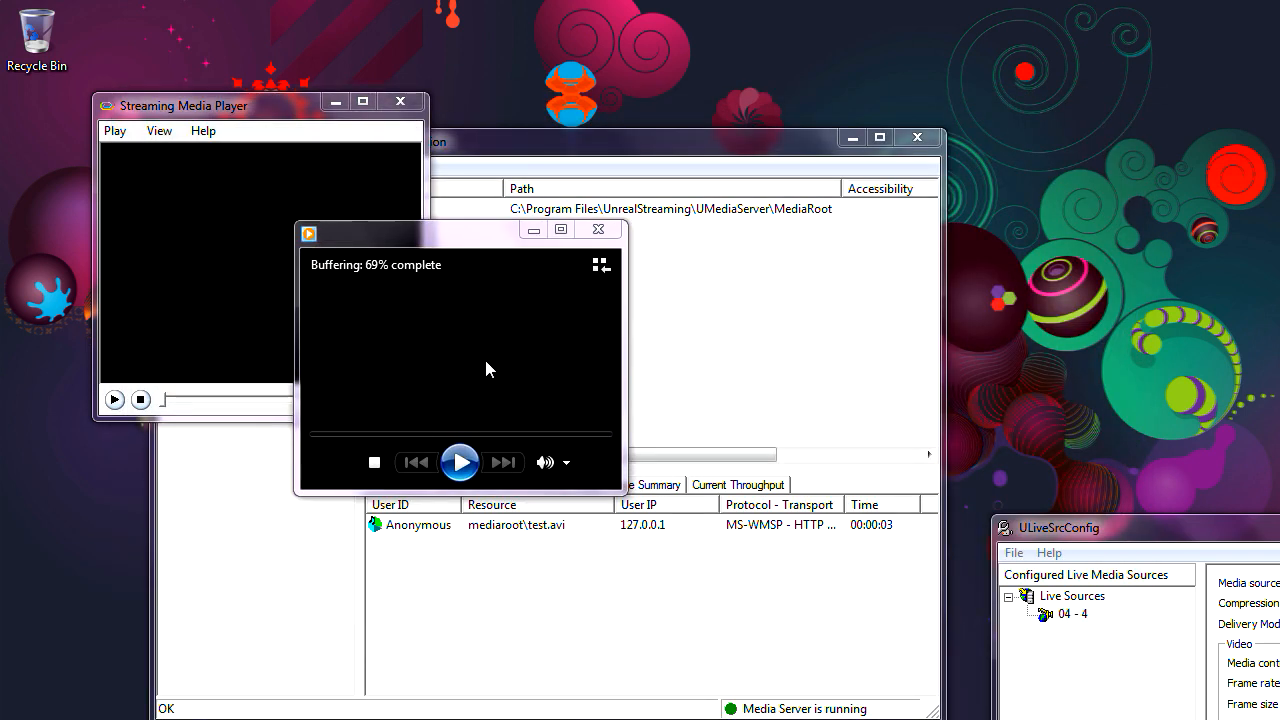
Step: Pause test.avi, close Windows Media Player, and move the Streaming Media Player window aside
left_click(460, 462)
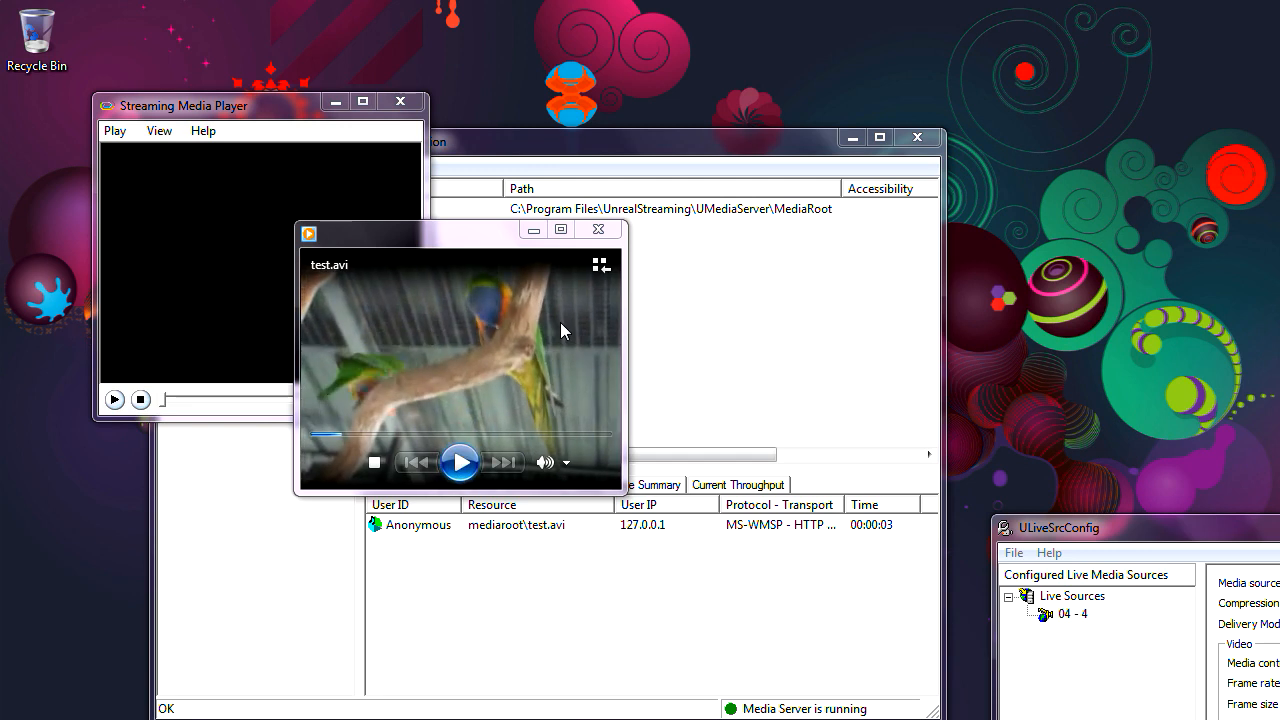
left_click(598, 232)
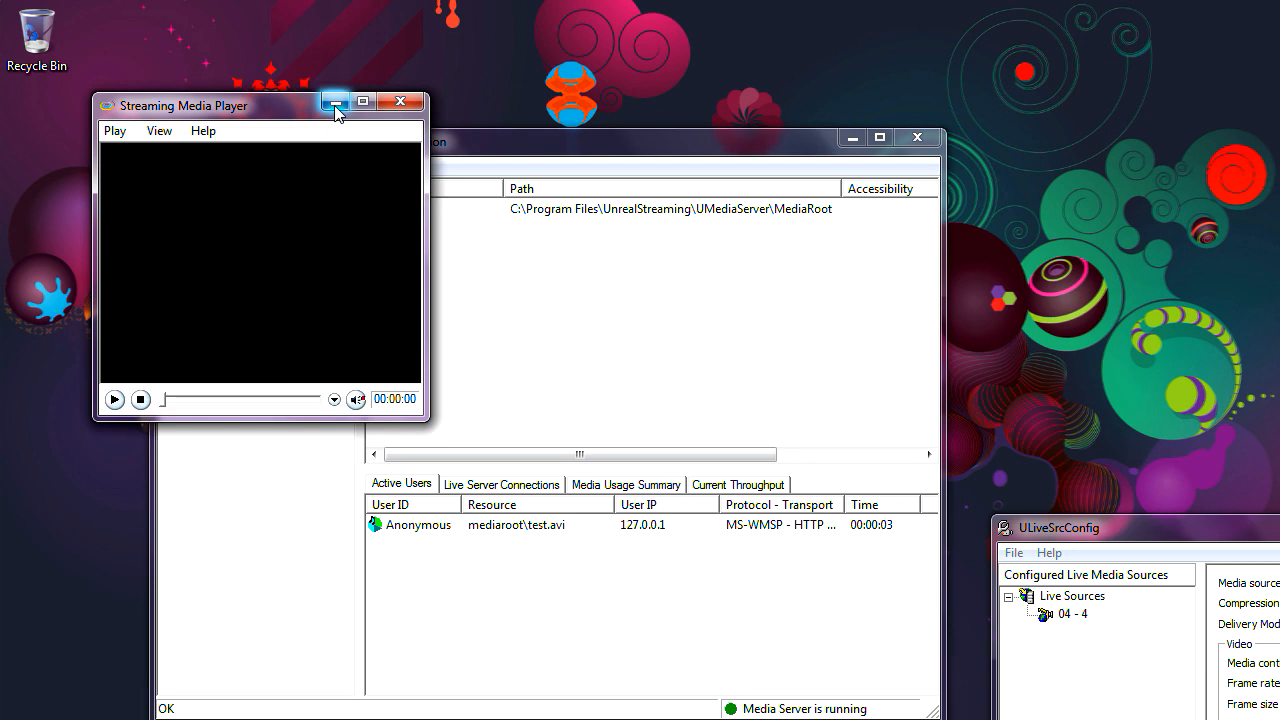
left_click_drag(283, 117, 988, 170)
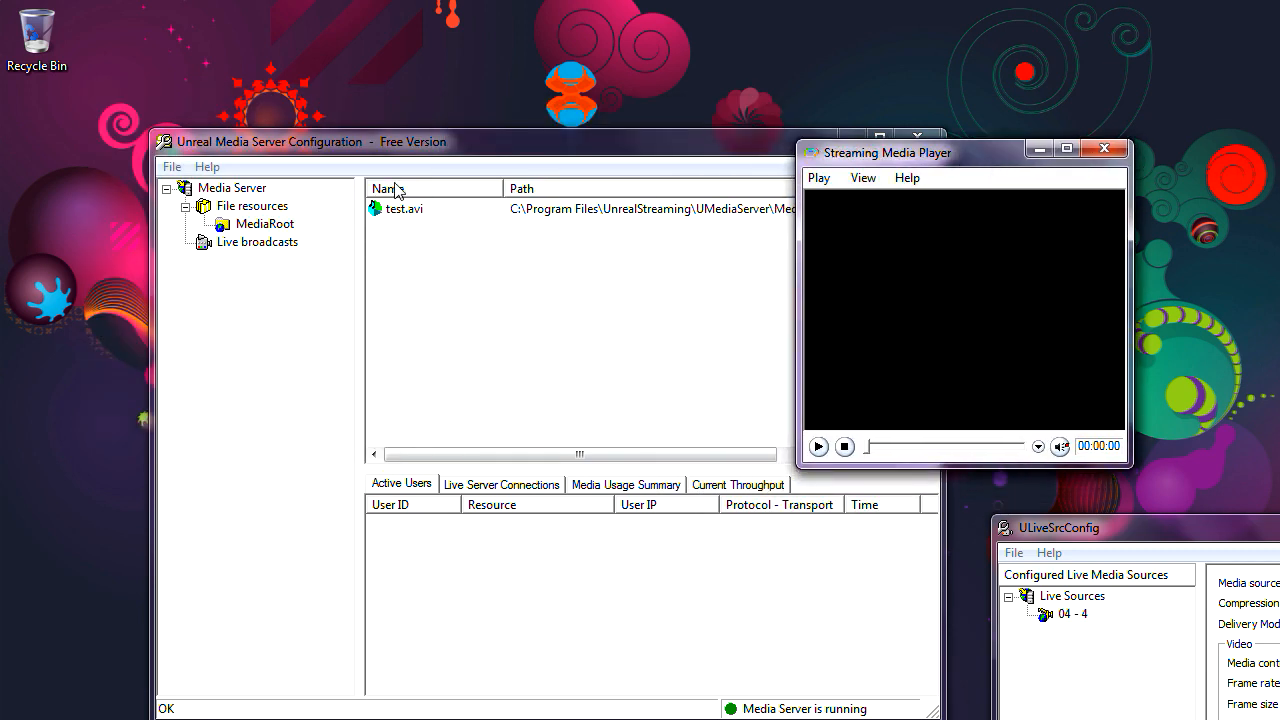
left_click(173, 167)
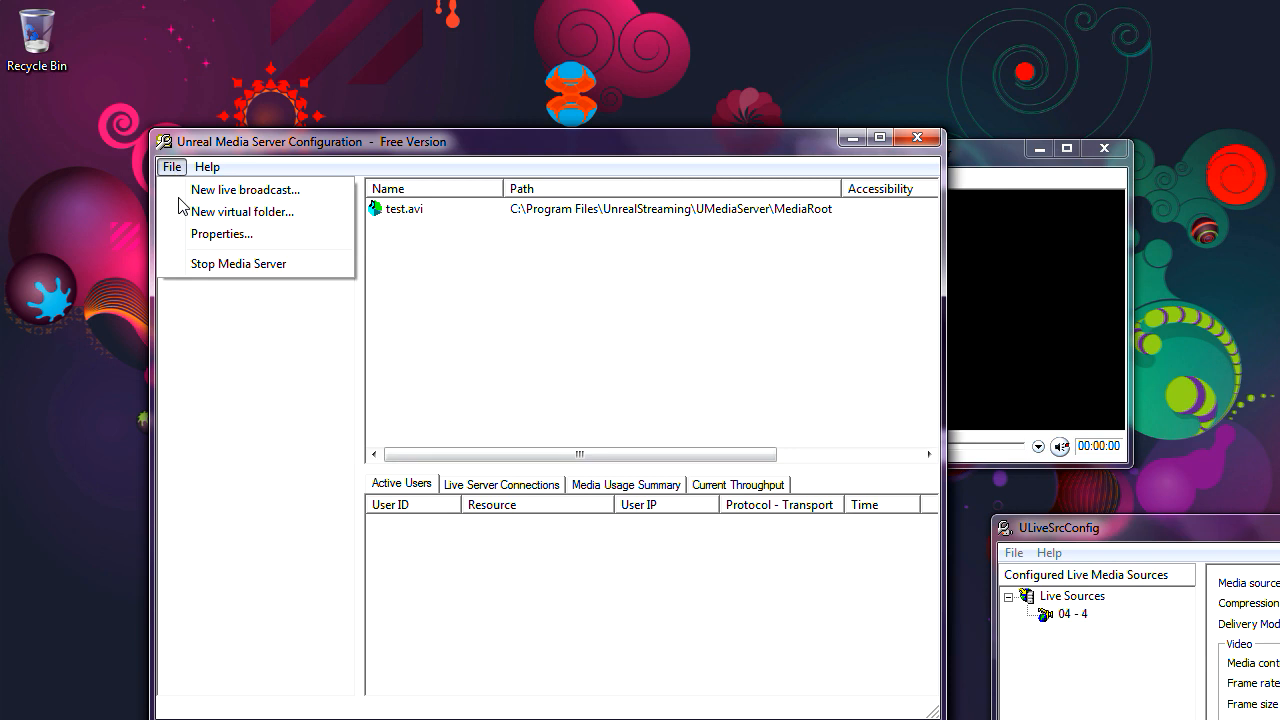
left_click(196, 236)
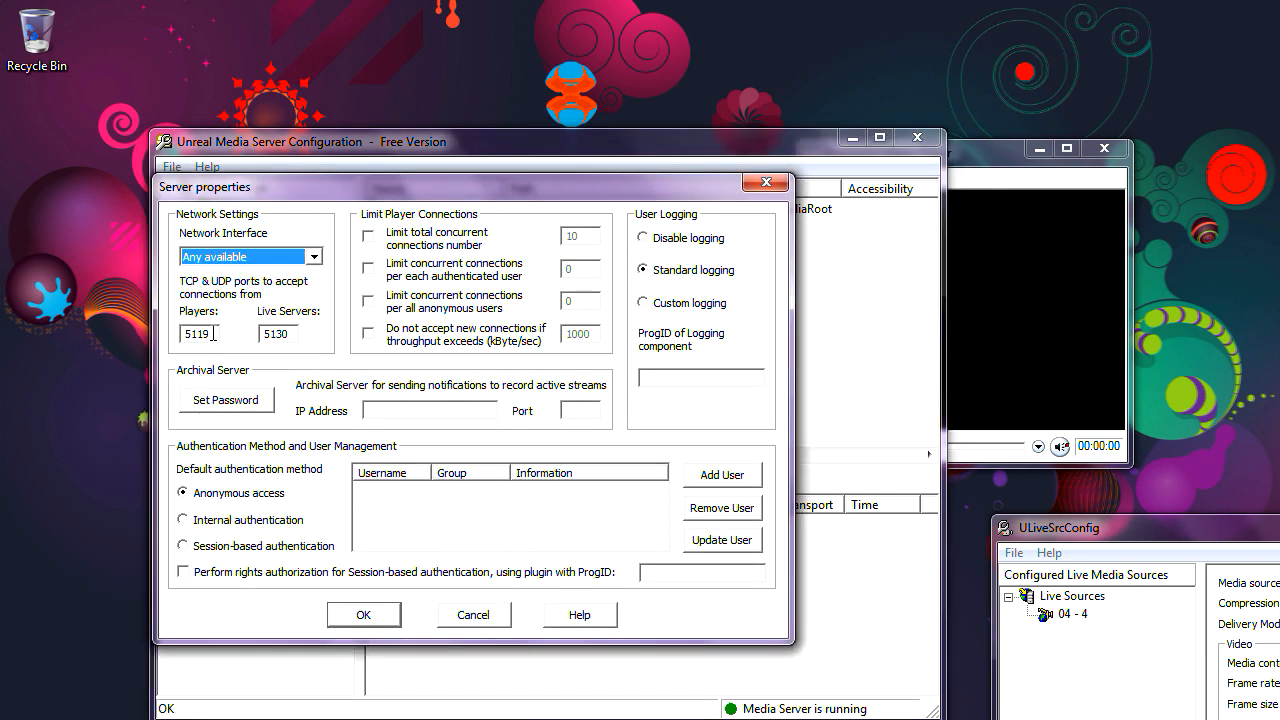
left_click_drag(213, 333, 182, 346)
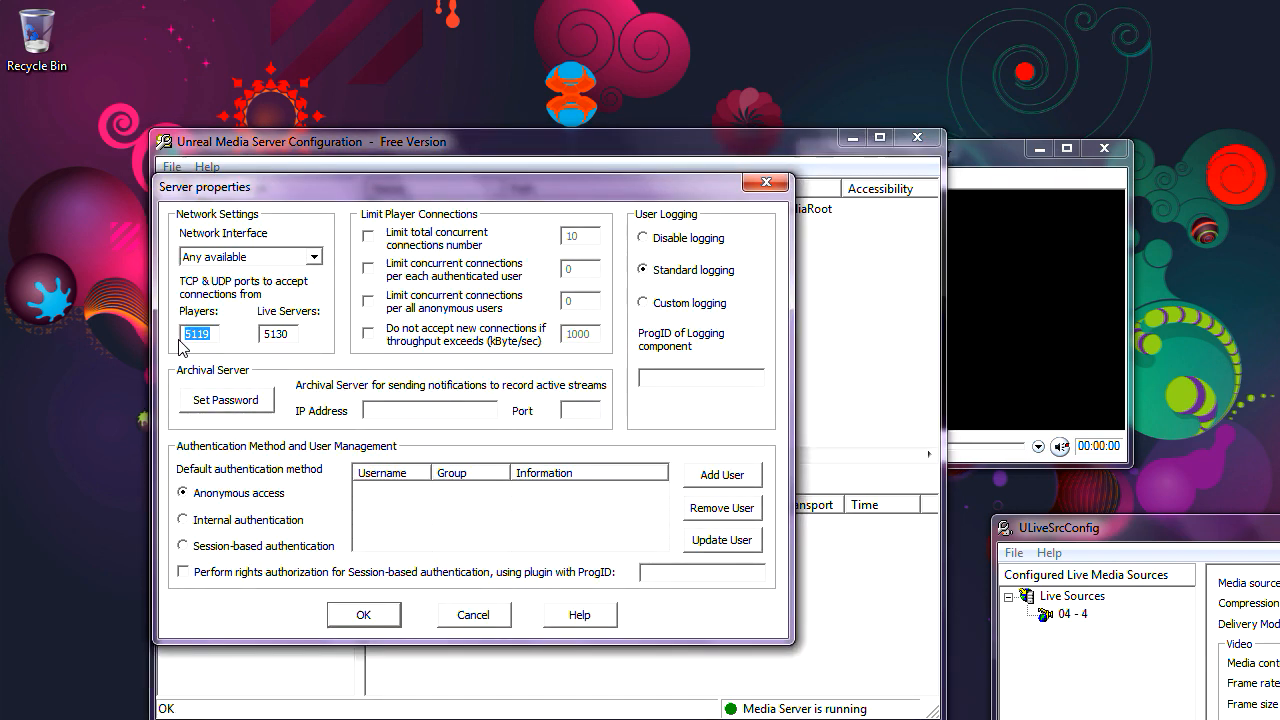
left_click(295, 334)
left_click_drag(295, 334, 262, 336)
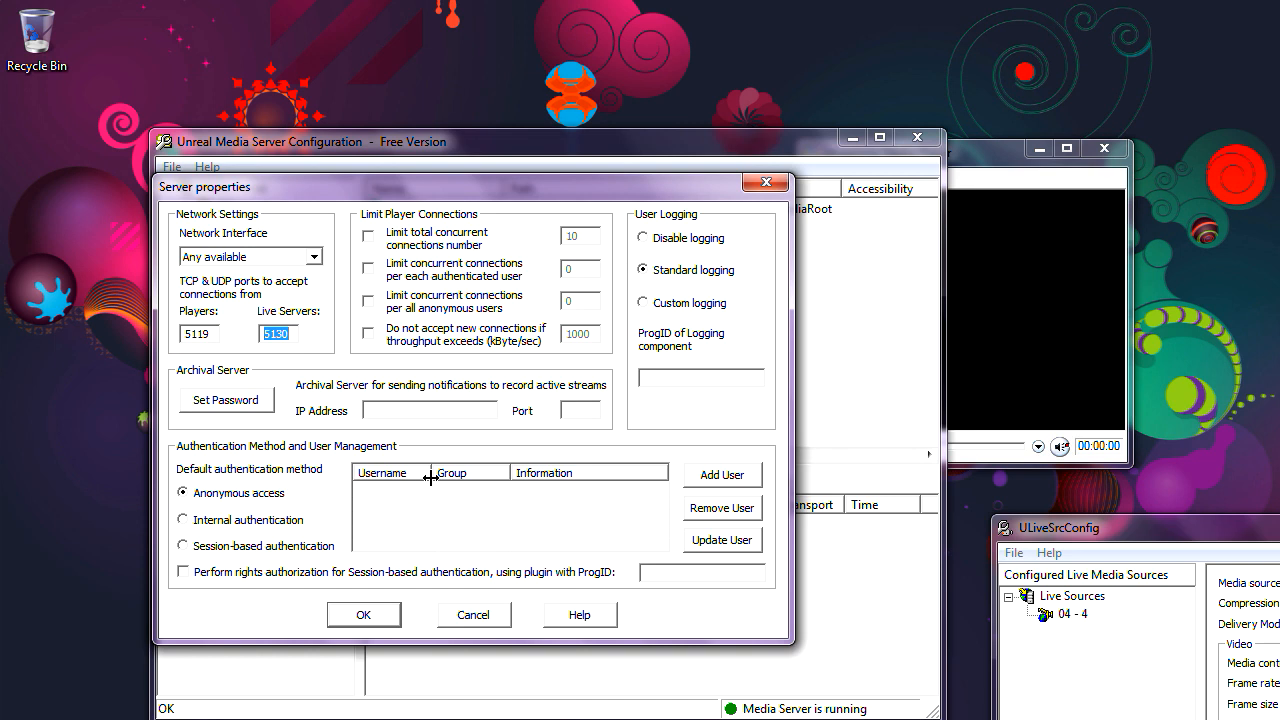
left_click(471, 616)
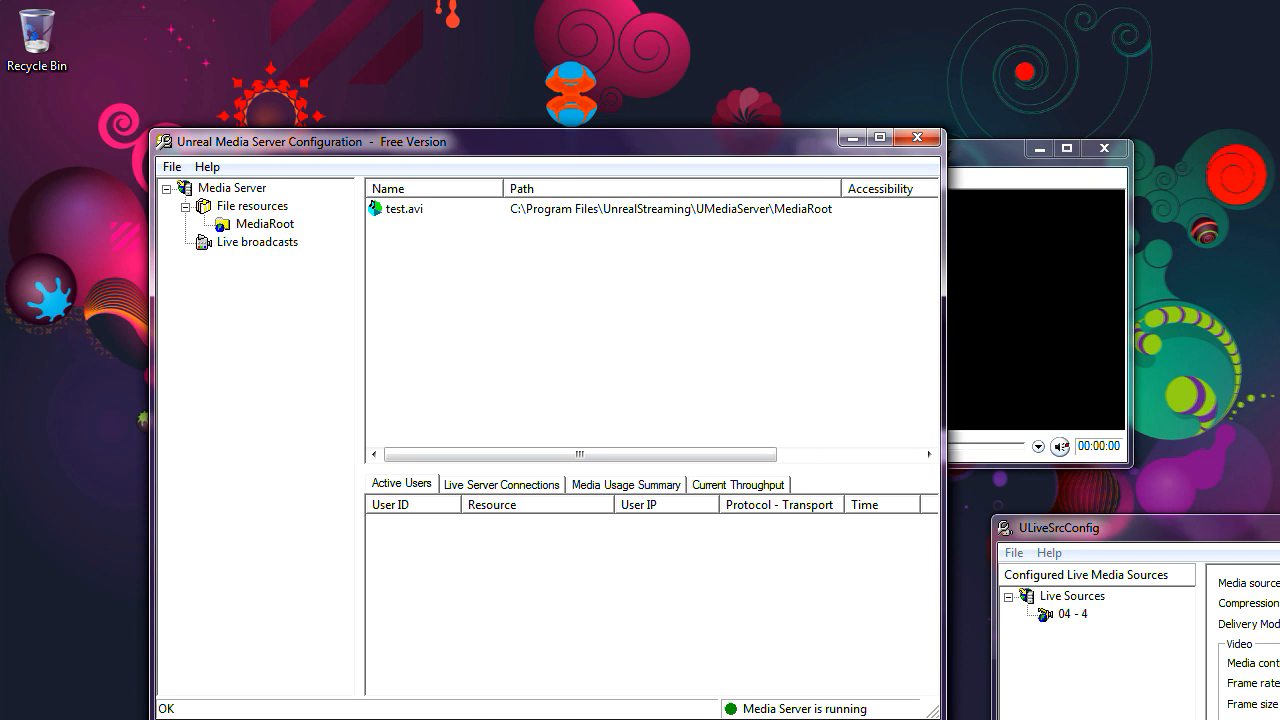
Step: Launch Remote Desktop Connection from Accessories and connect to 192.168.1.5
key("super")
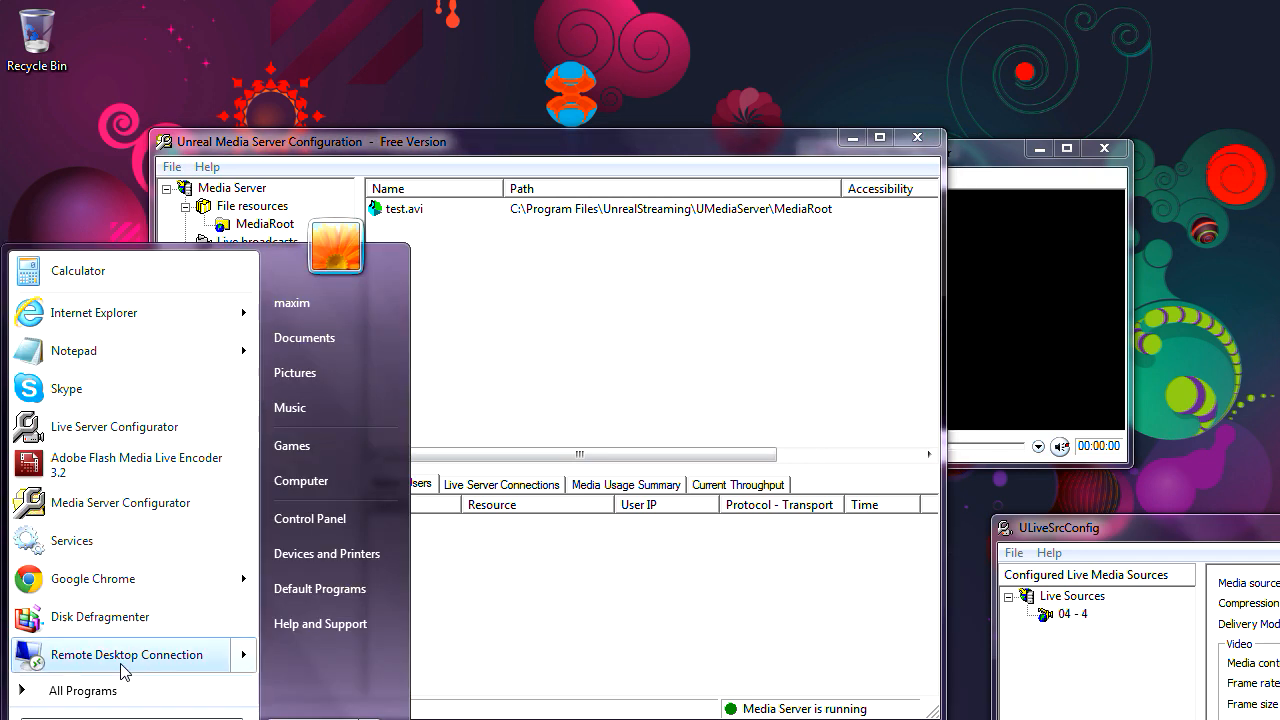
left_click(148, 692)
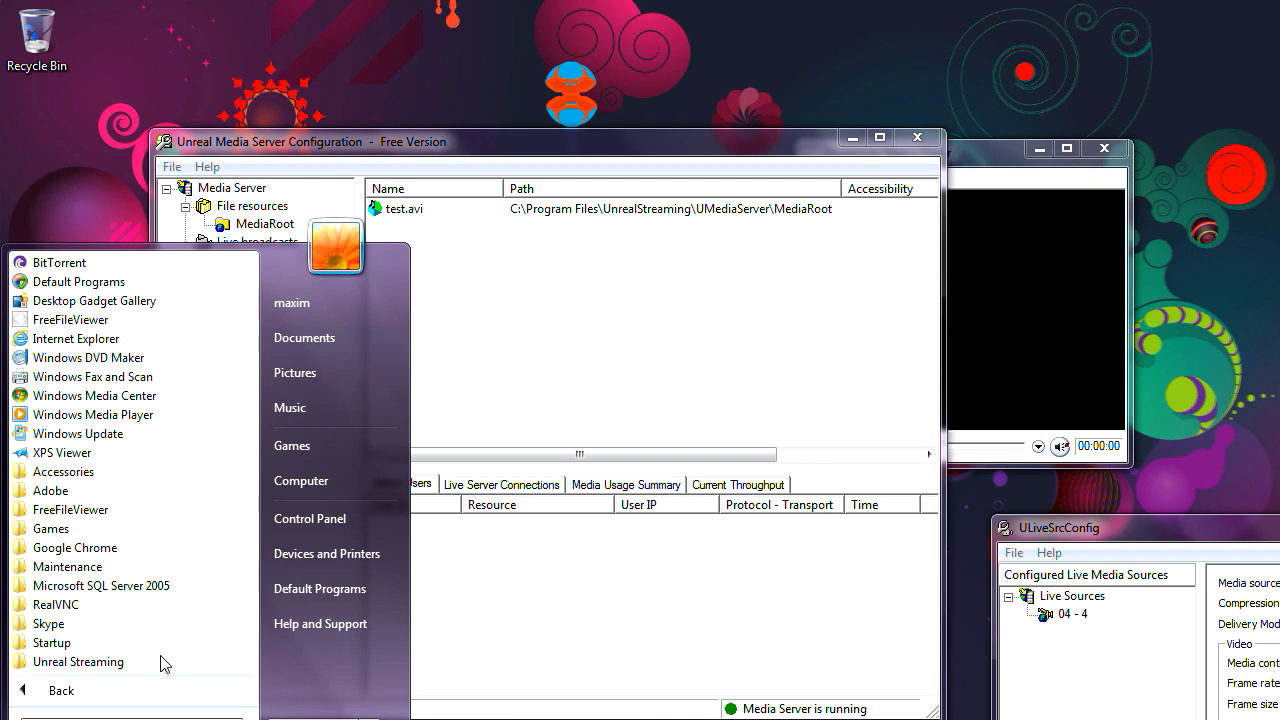
left_click(136, 471)
left_click(144, 437)
left_click(689, 366)
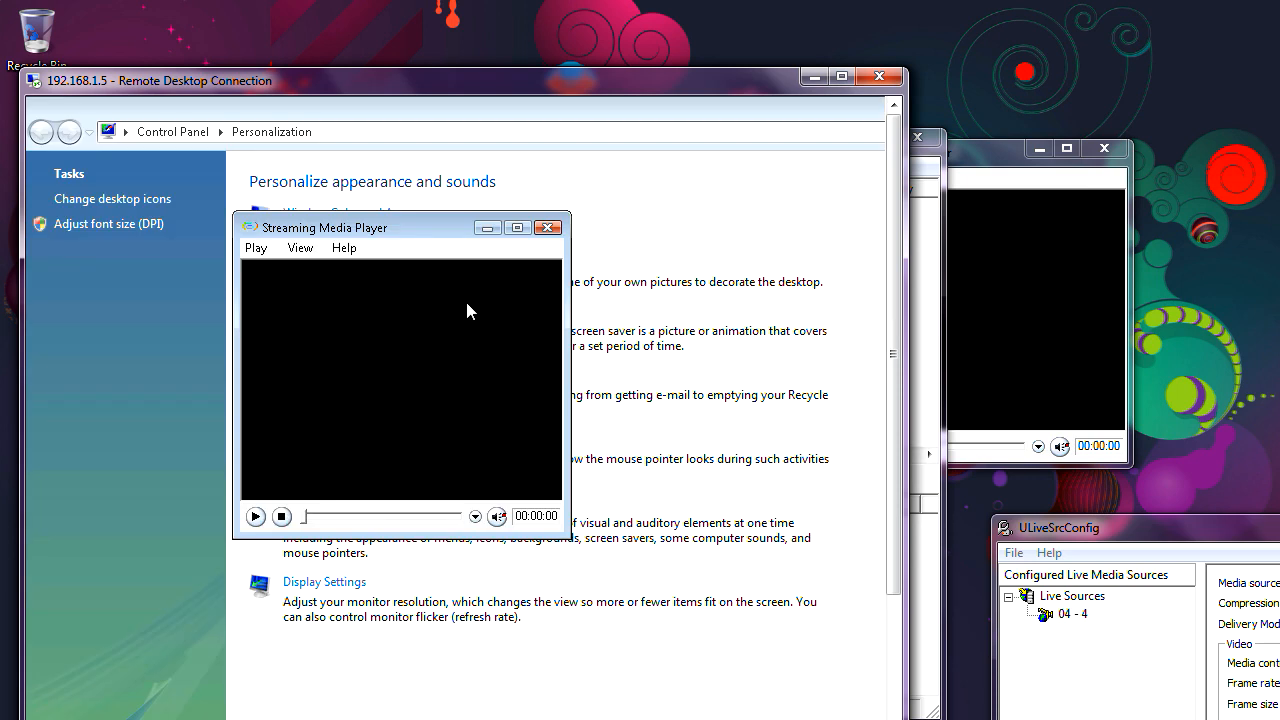
left_click_drag(425, 224, 459, 200)
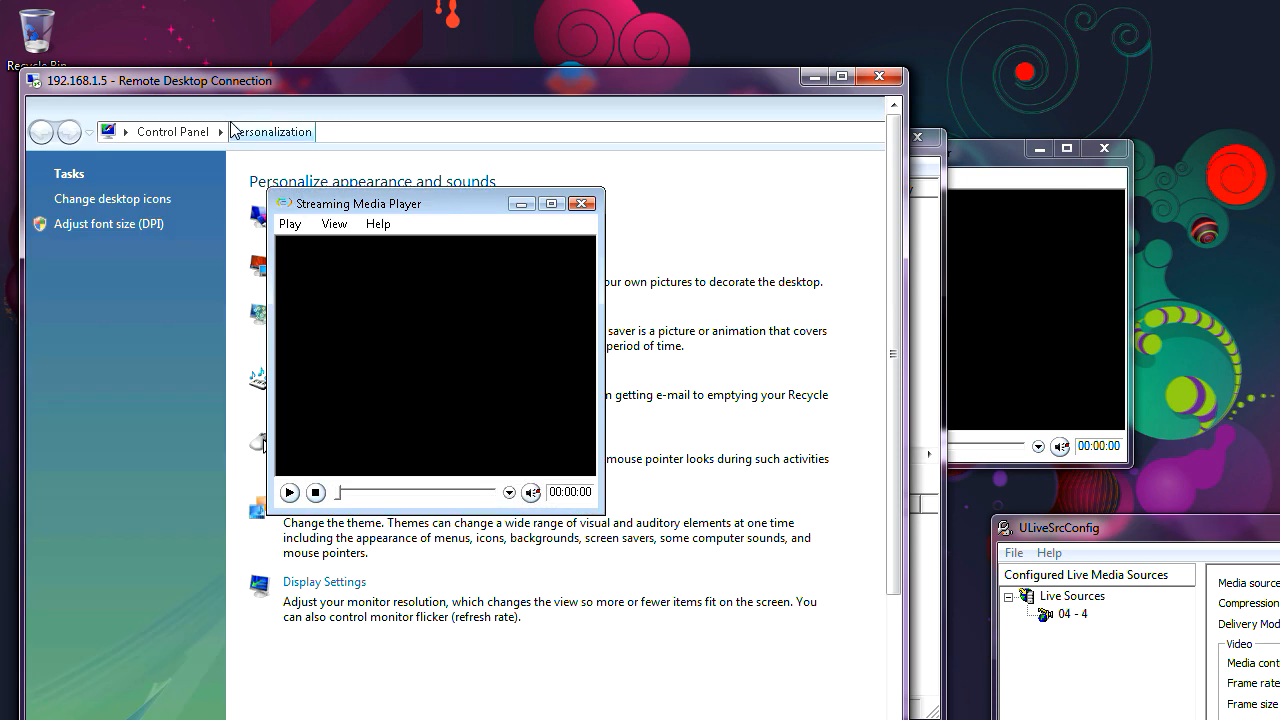
Step: Choose Play file in the remote player, clear the server IP, then minimize the remote session
left_click(291, 228)
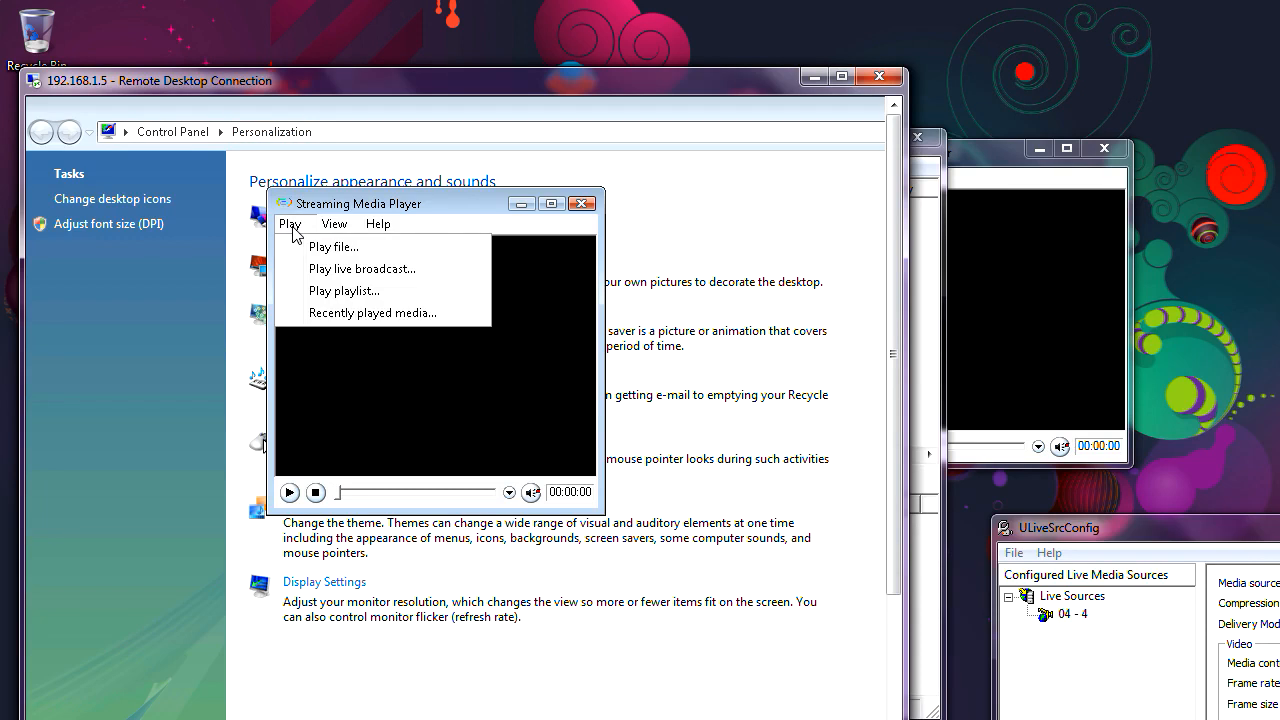
left_click(316, 247)
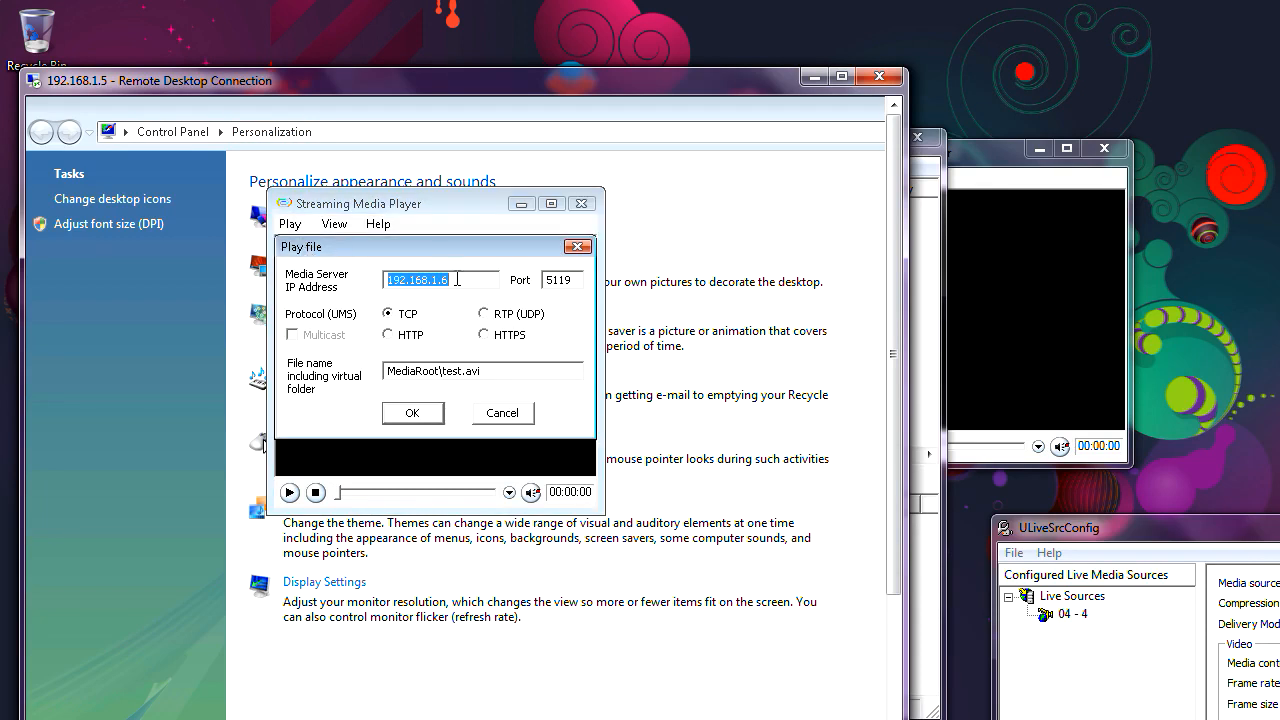
key("BackSpace")
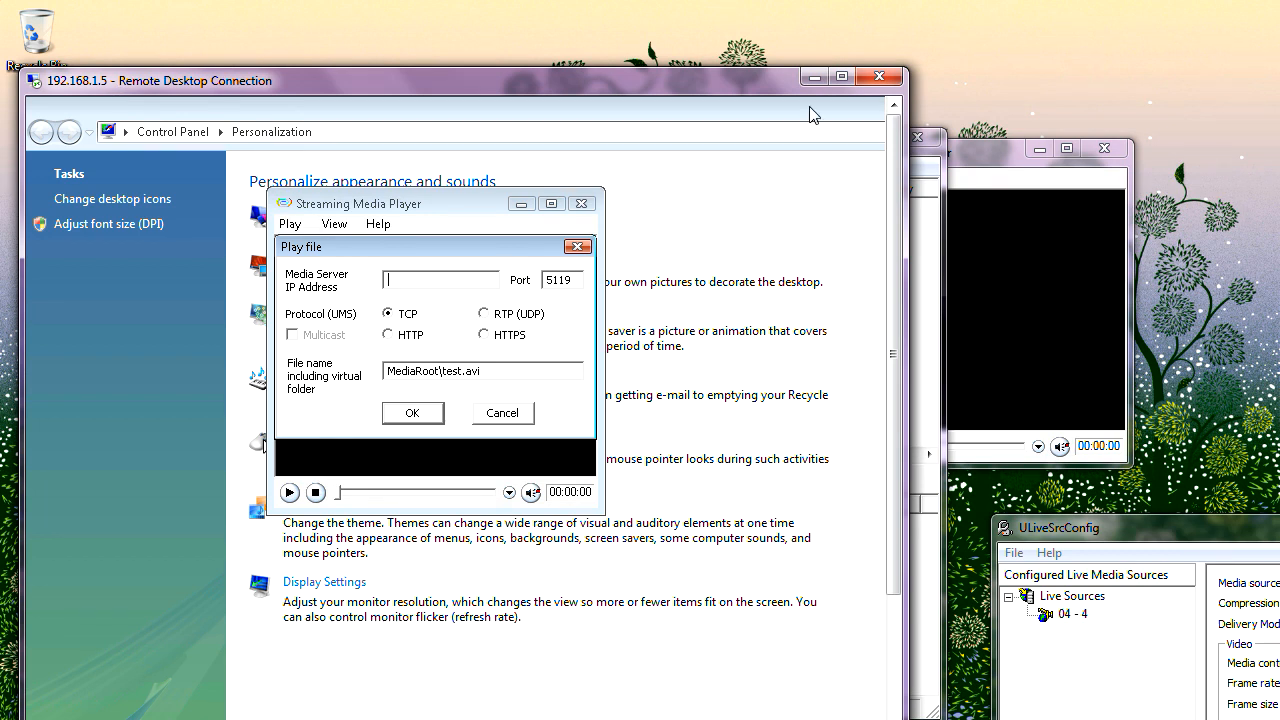
left_click(812, 78)
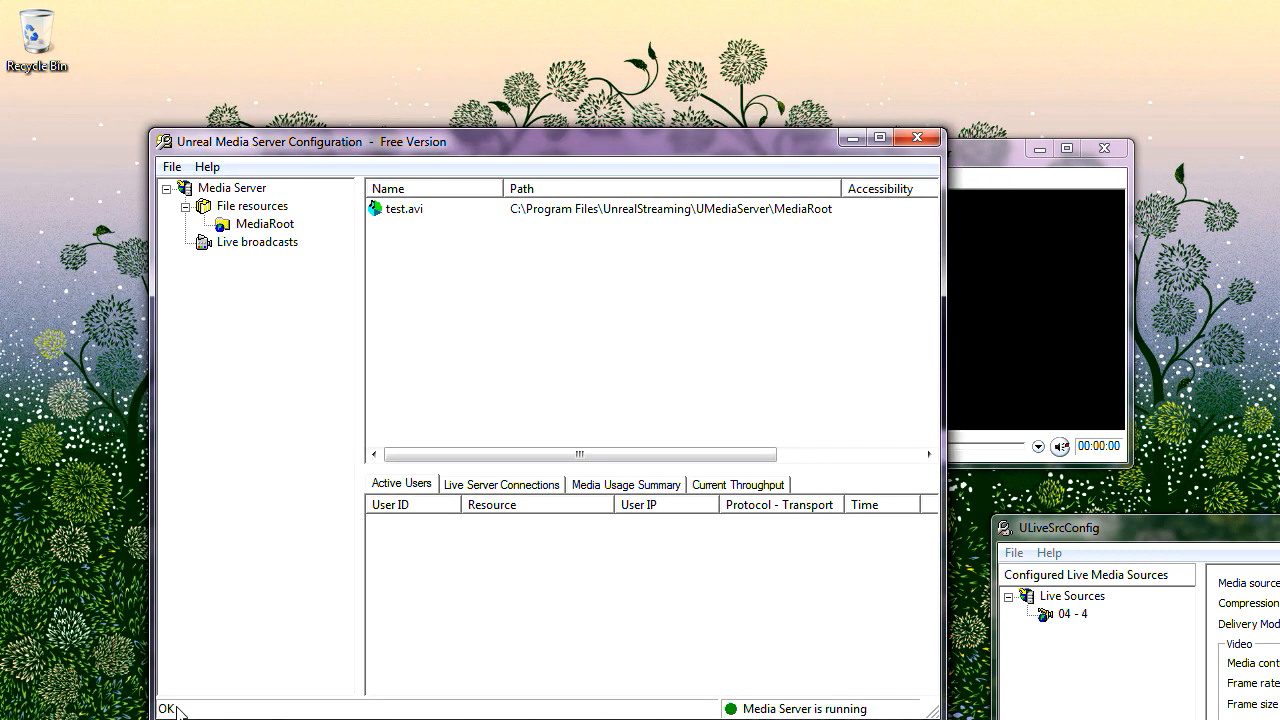
key("super")
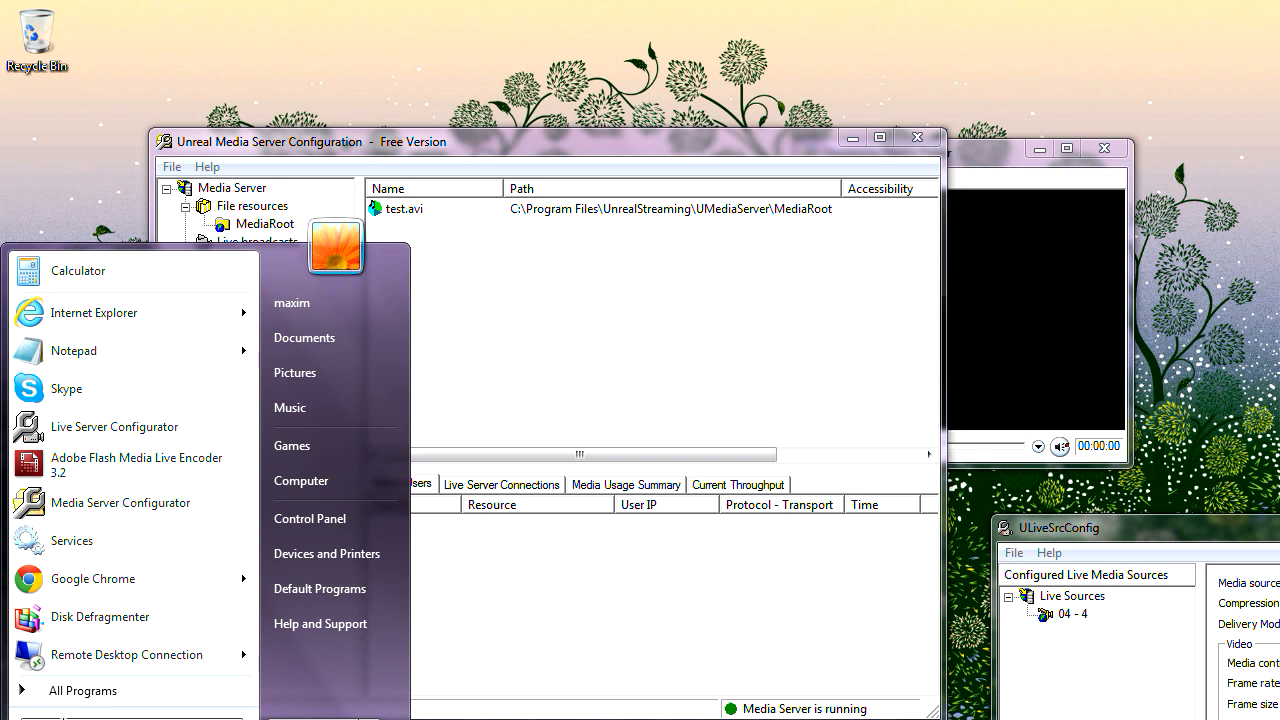
type("cmd")
key("Return")
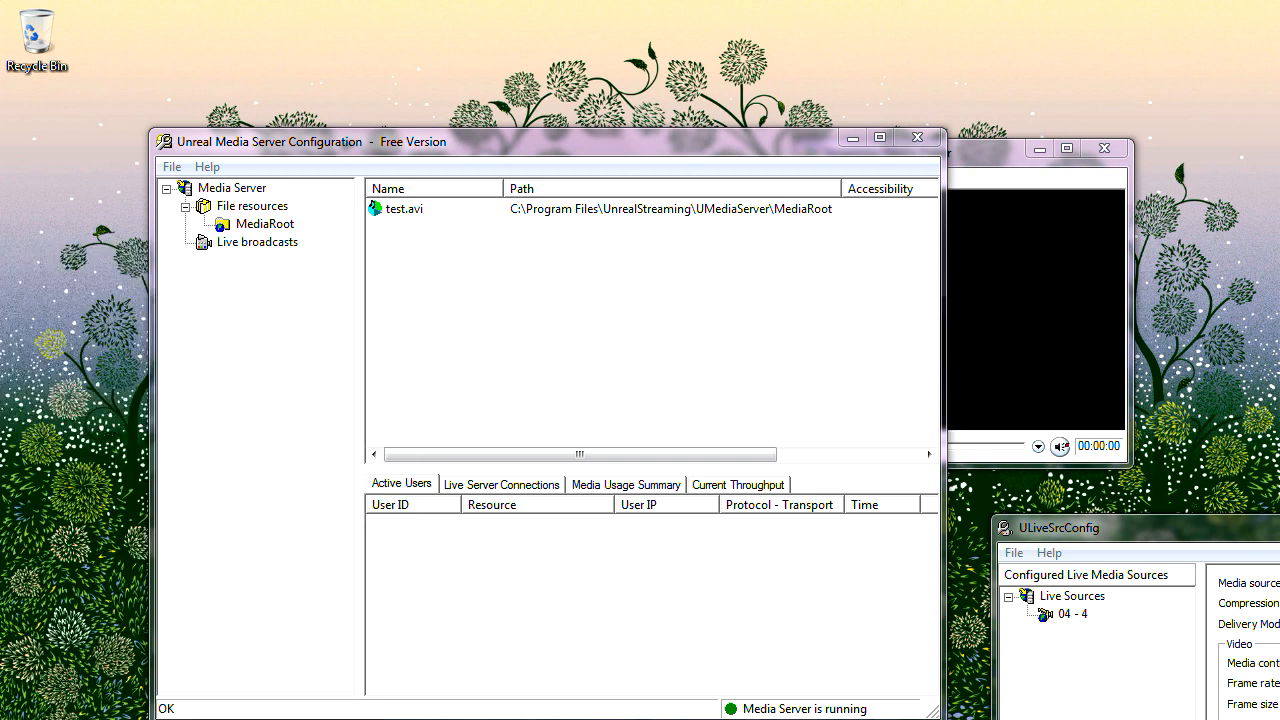
type("i")
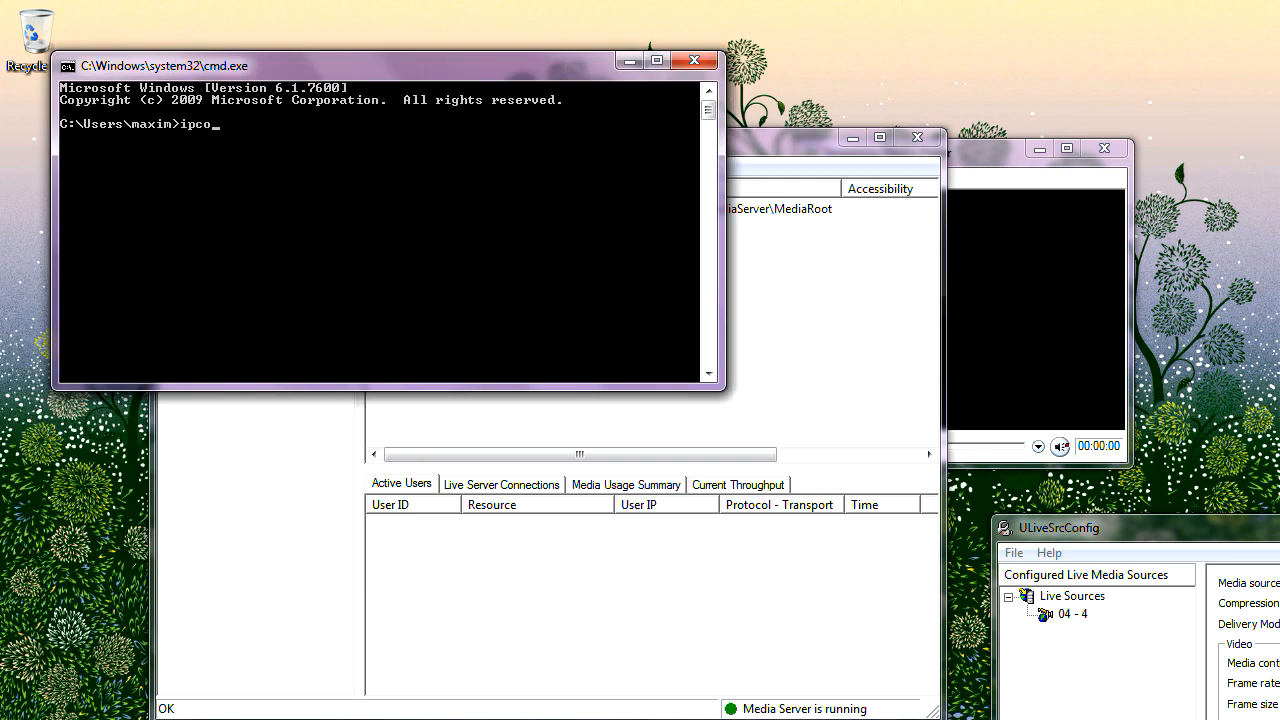
key("Return")
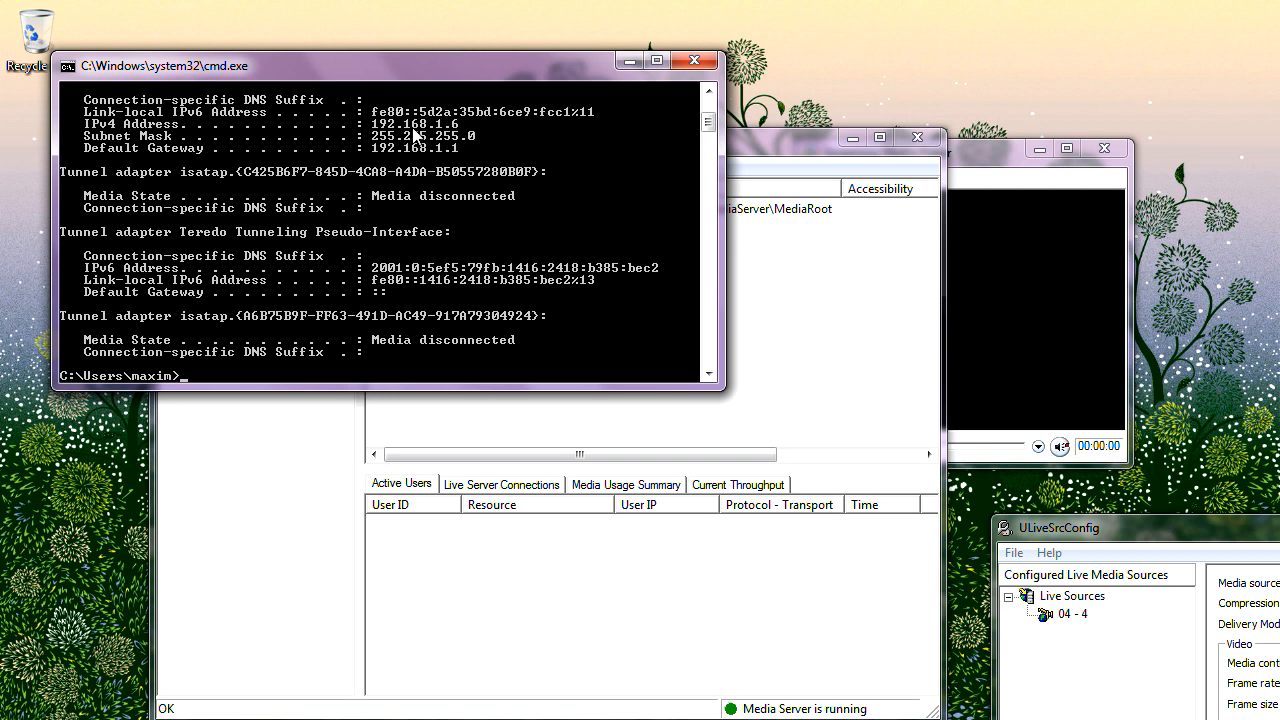
left_click(690, 62)
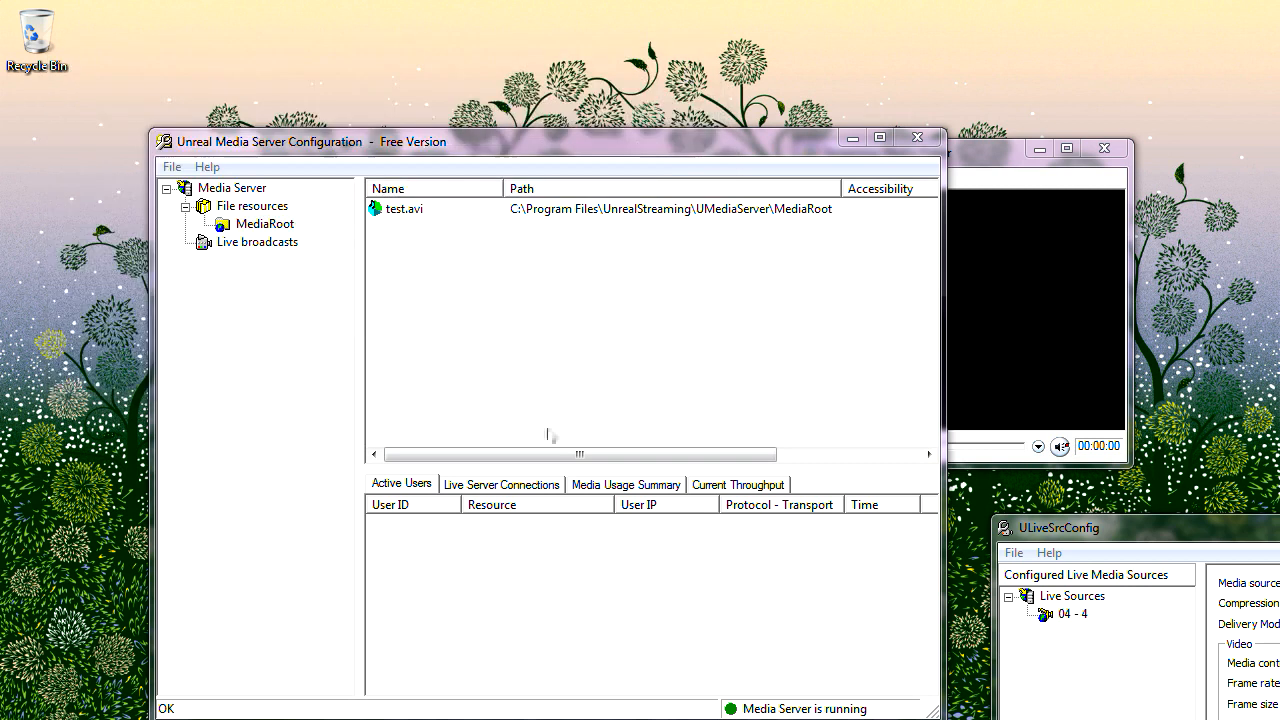
Step: Play test.avi over HTTP from 192.168.1.6 remotely, then stop it and minimize the session
left_click(611, 718)
left_click_drag(296, 84, 297, 61)
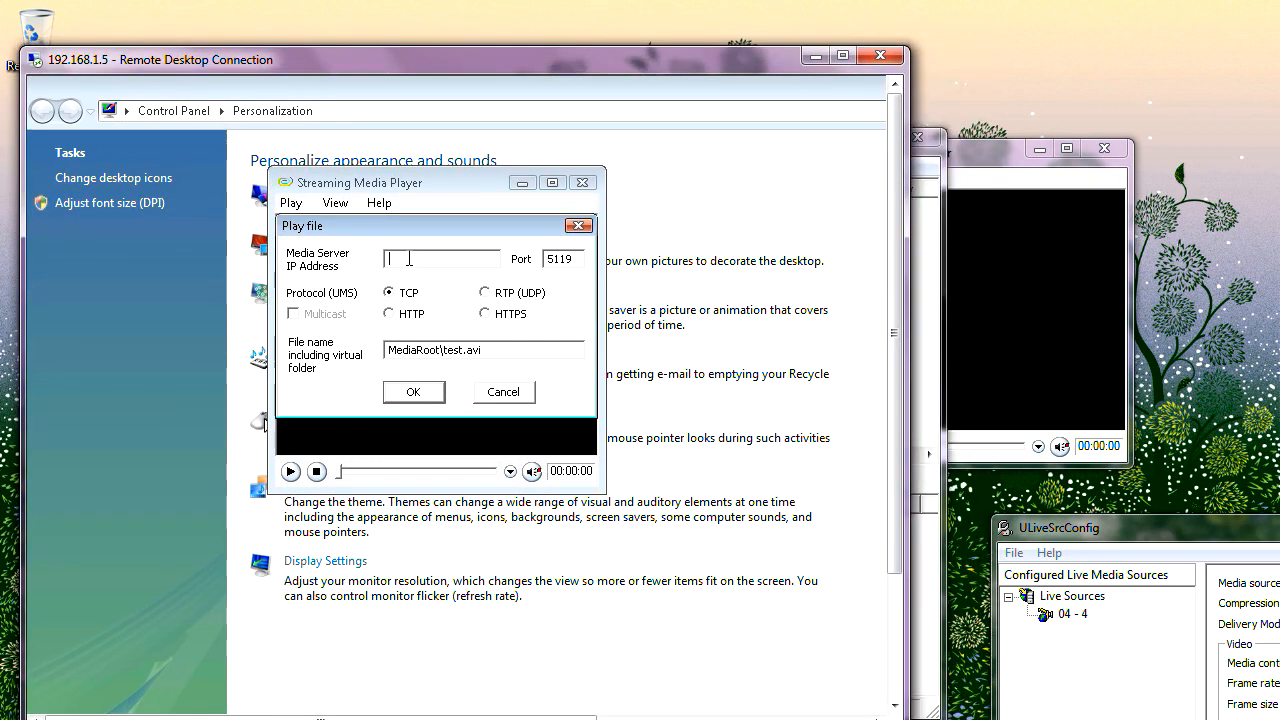
type("192.168.1.6")
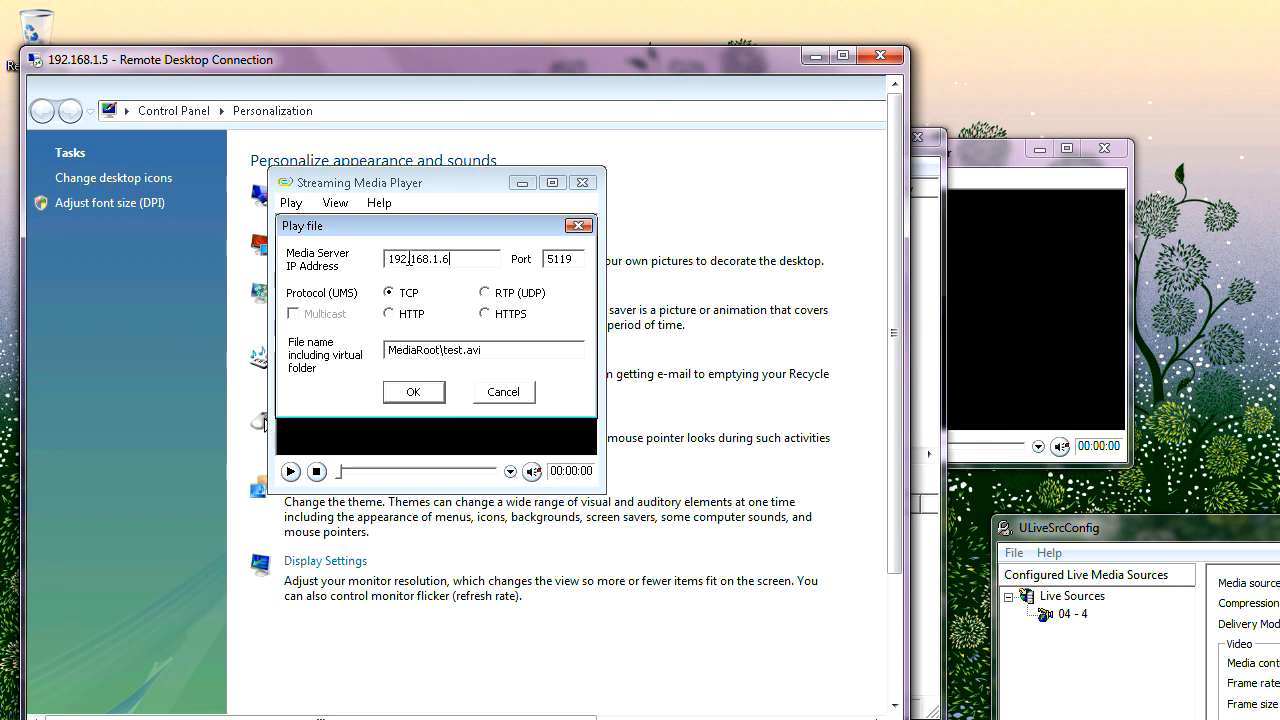
left_click(417, 321)
left_click(414, 392)
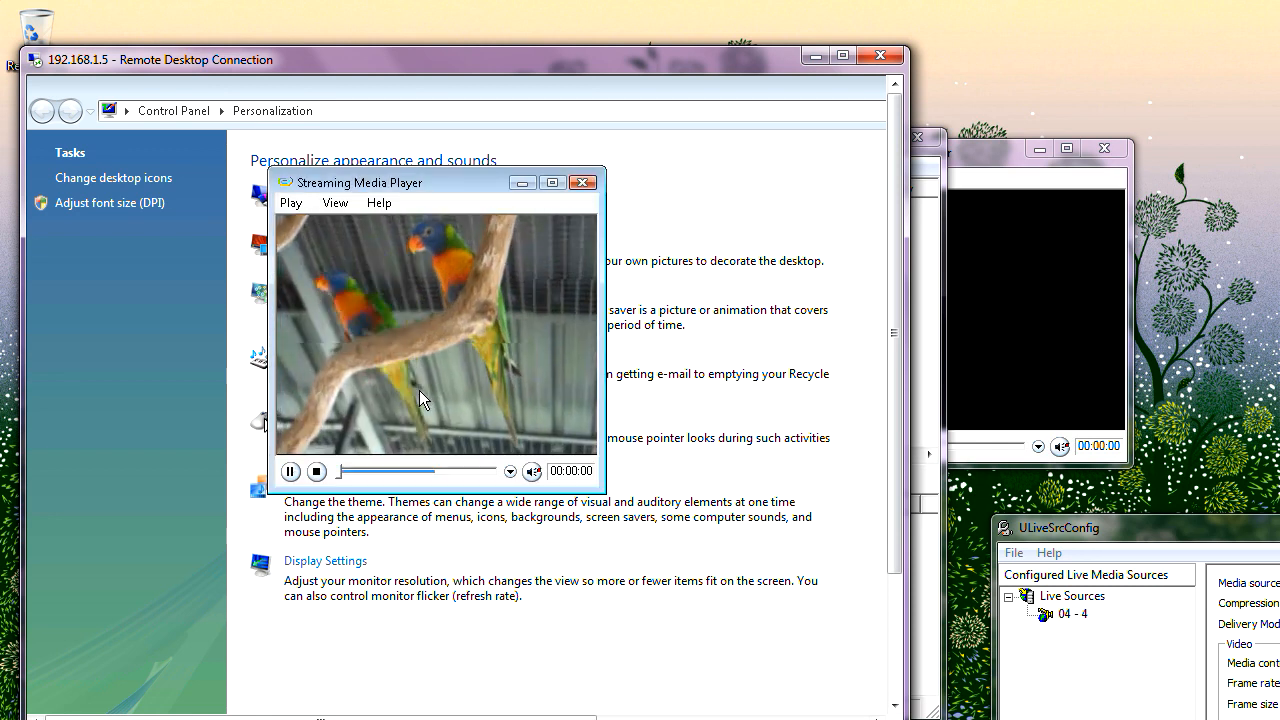
left_click(317, 471)
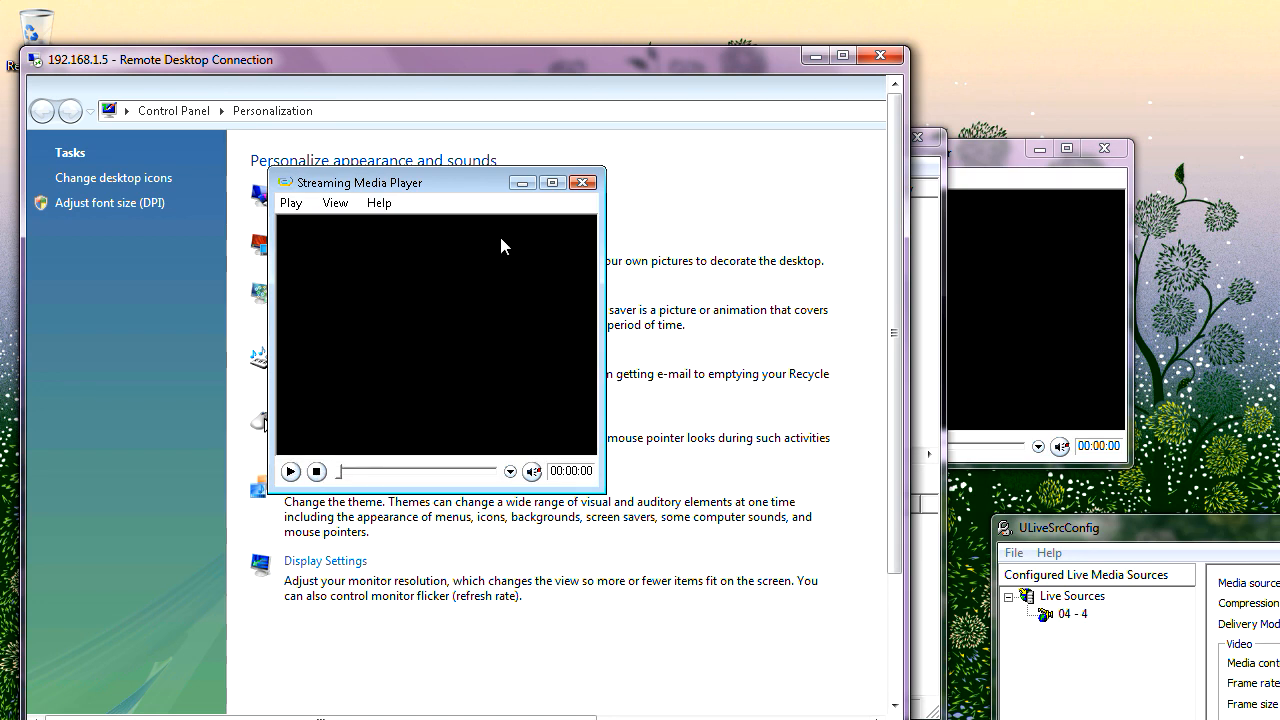
left_click(814, 57)
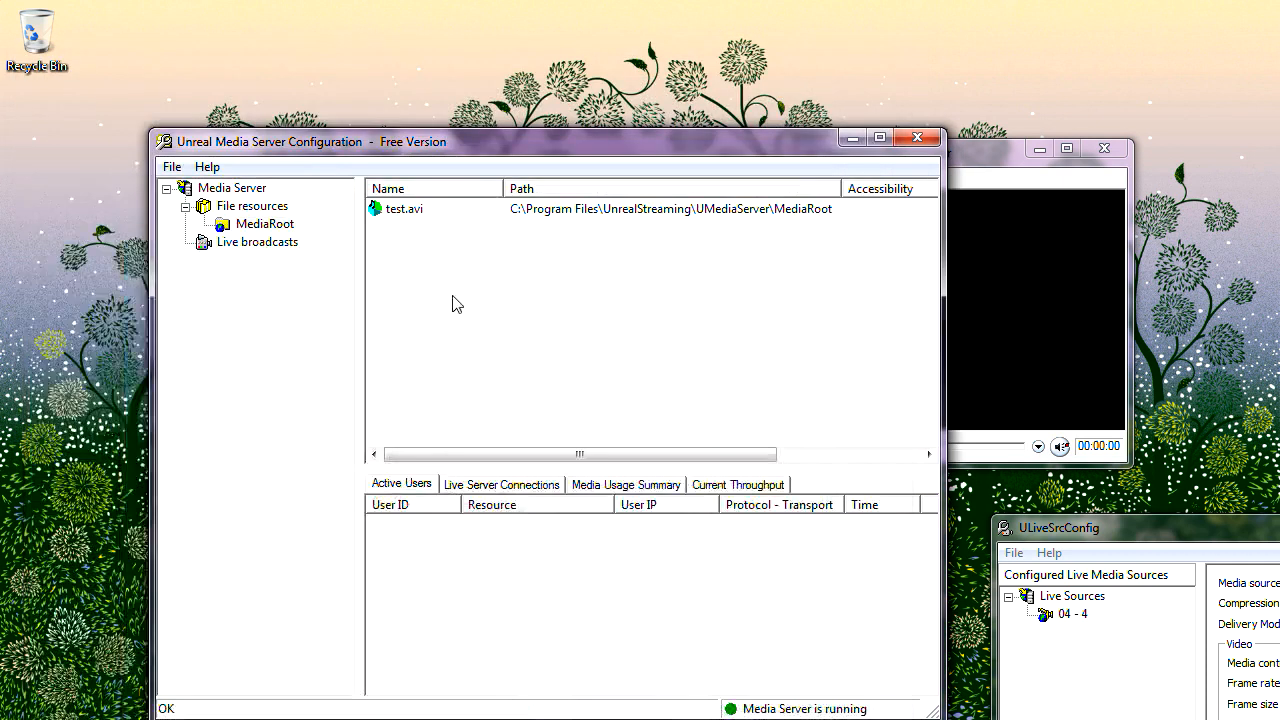
Step: Switch MediaRoot's virtual folder settings to Internal authentication and save the change
left_click(271, 226)
right_click(271, 228)
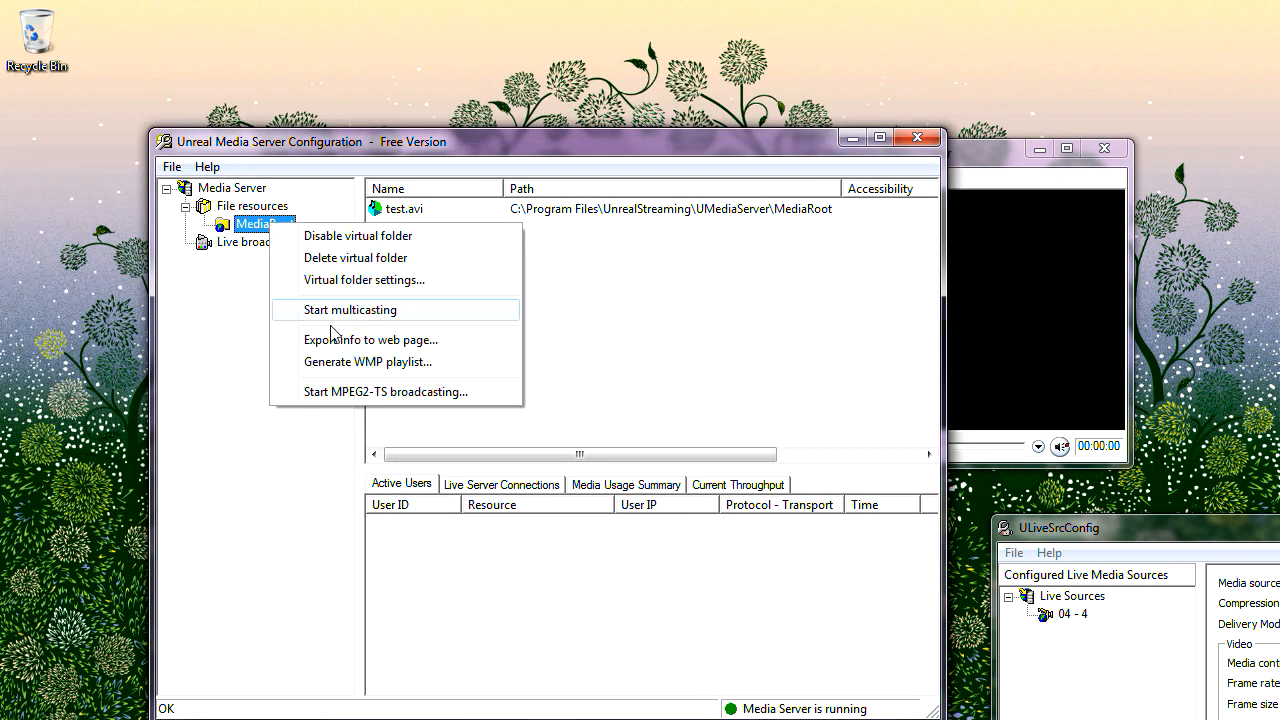
left_click(378, 282)
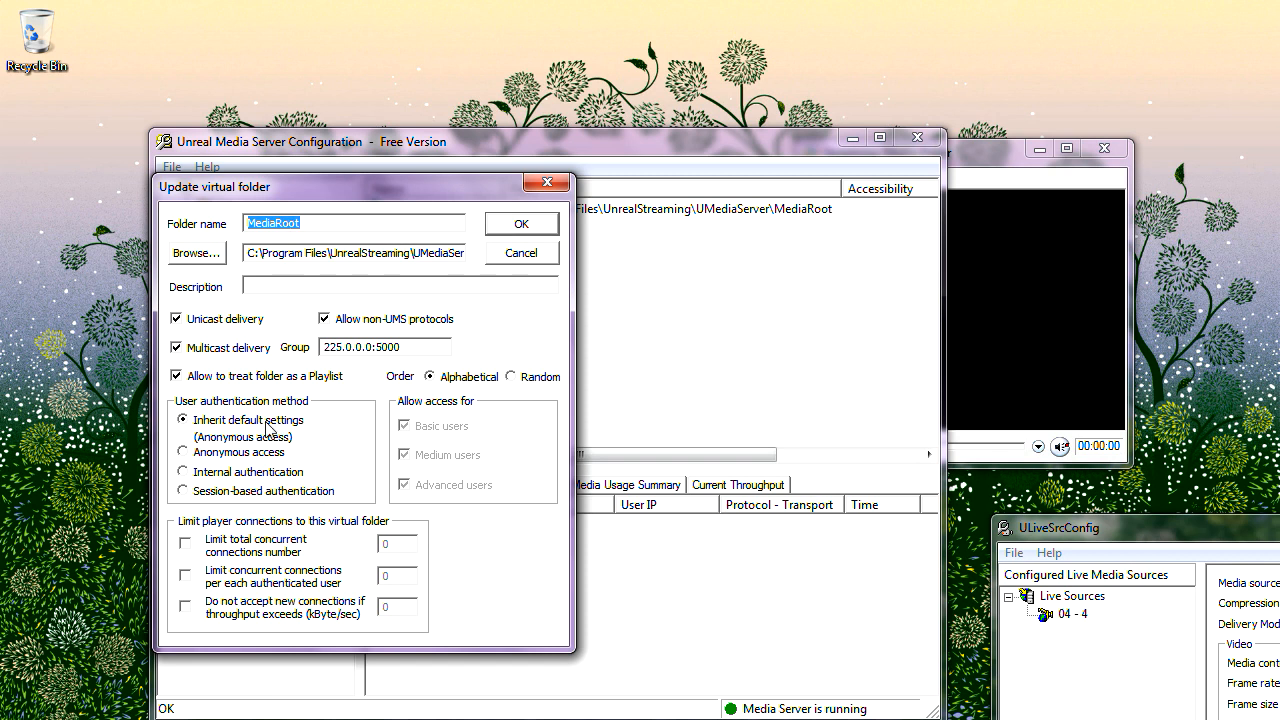
left_click(230, 474)
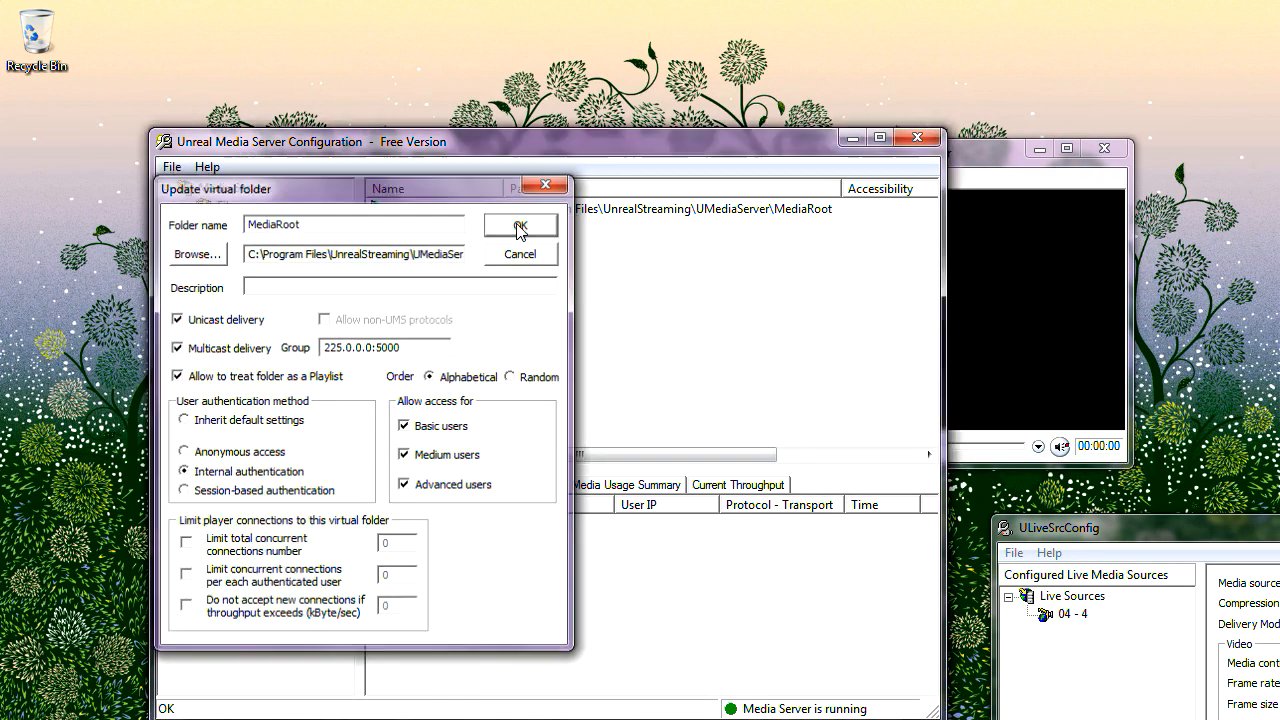
left_click(520, 226)
left_click(1009, 238)
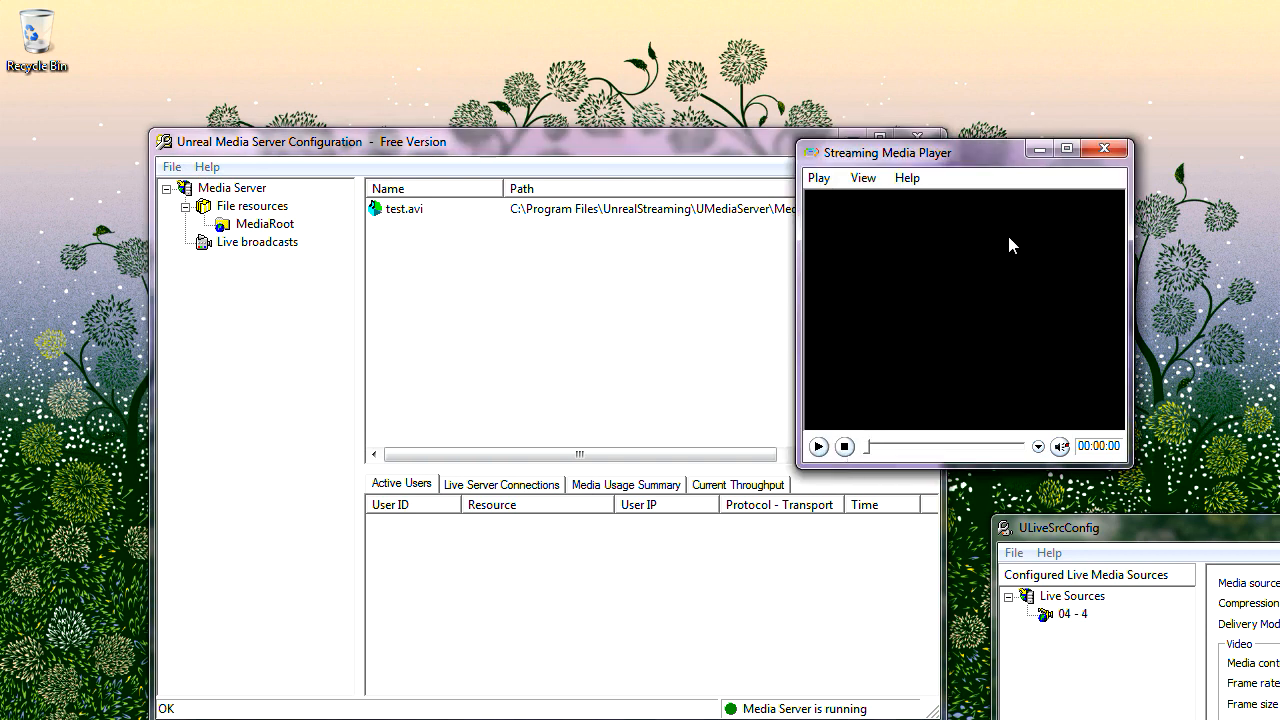
Step: Play the protected stream with a bogus username, getting 'Authentication failed. Try again.'
left_click(819, 447)
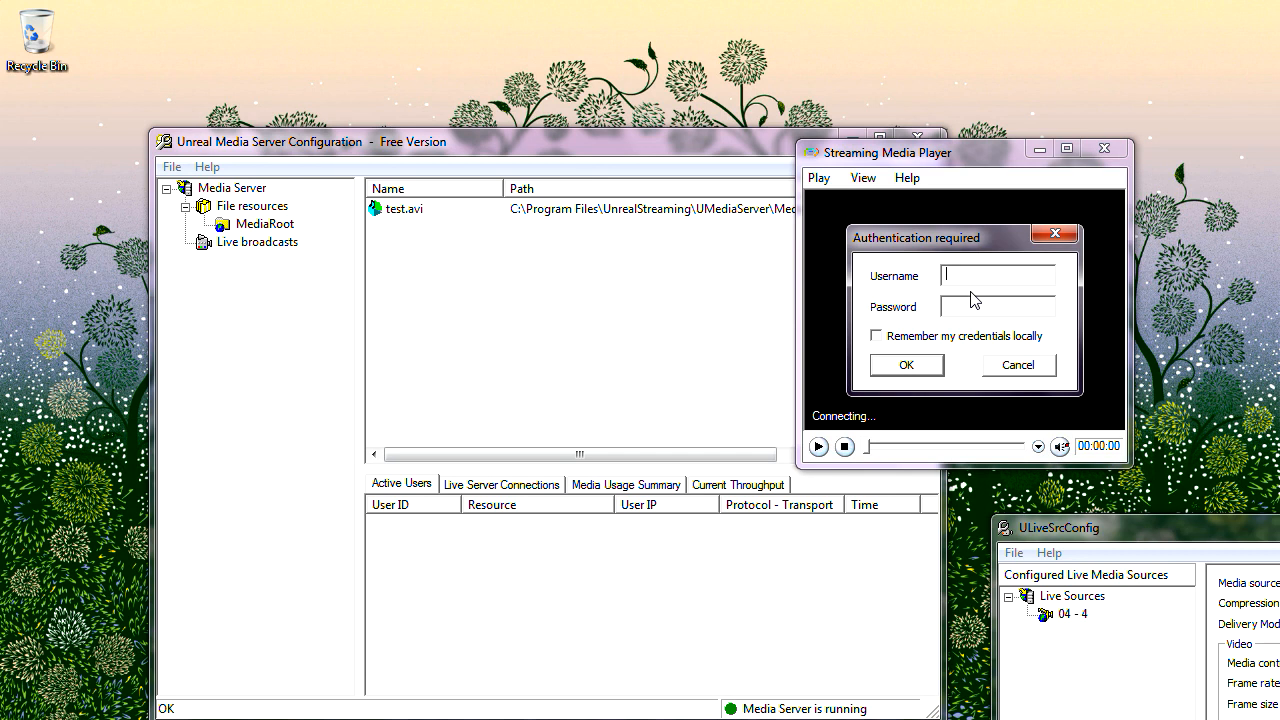
type("sdgdsg")
type("****")
left_click(922, 368)
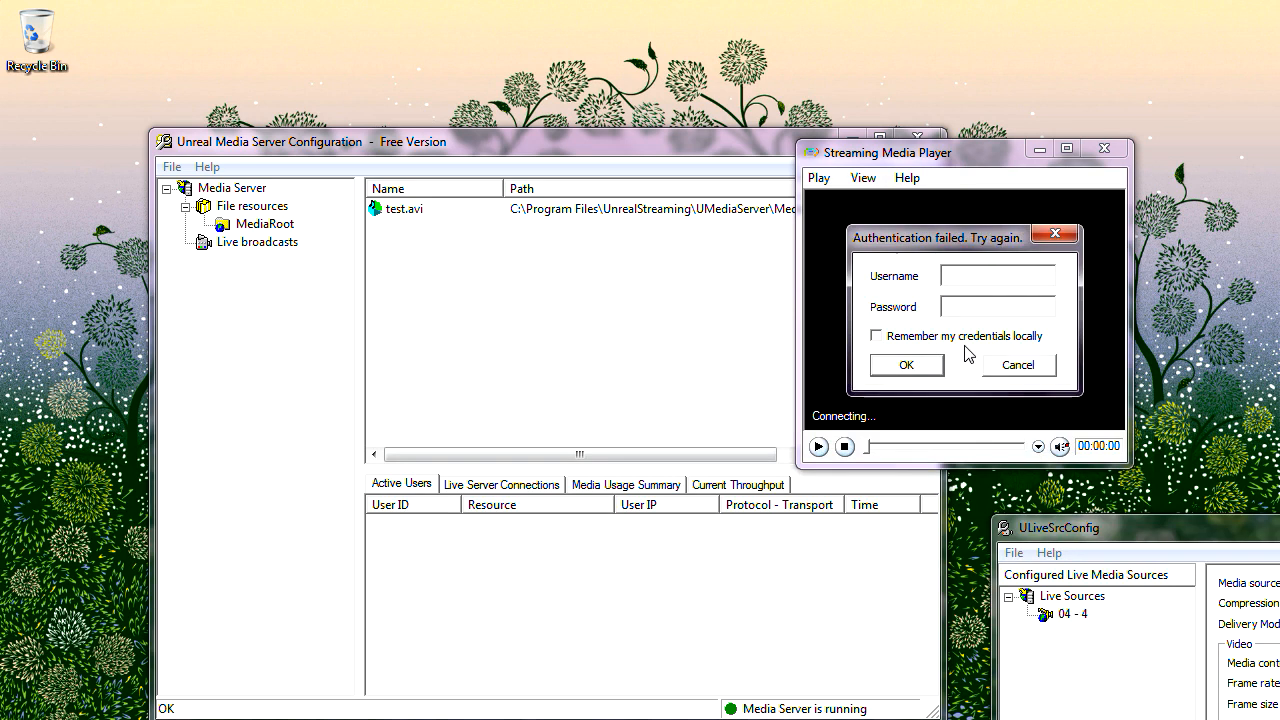
left_click(171, 167)
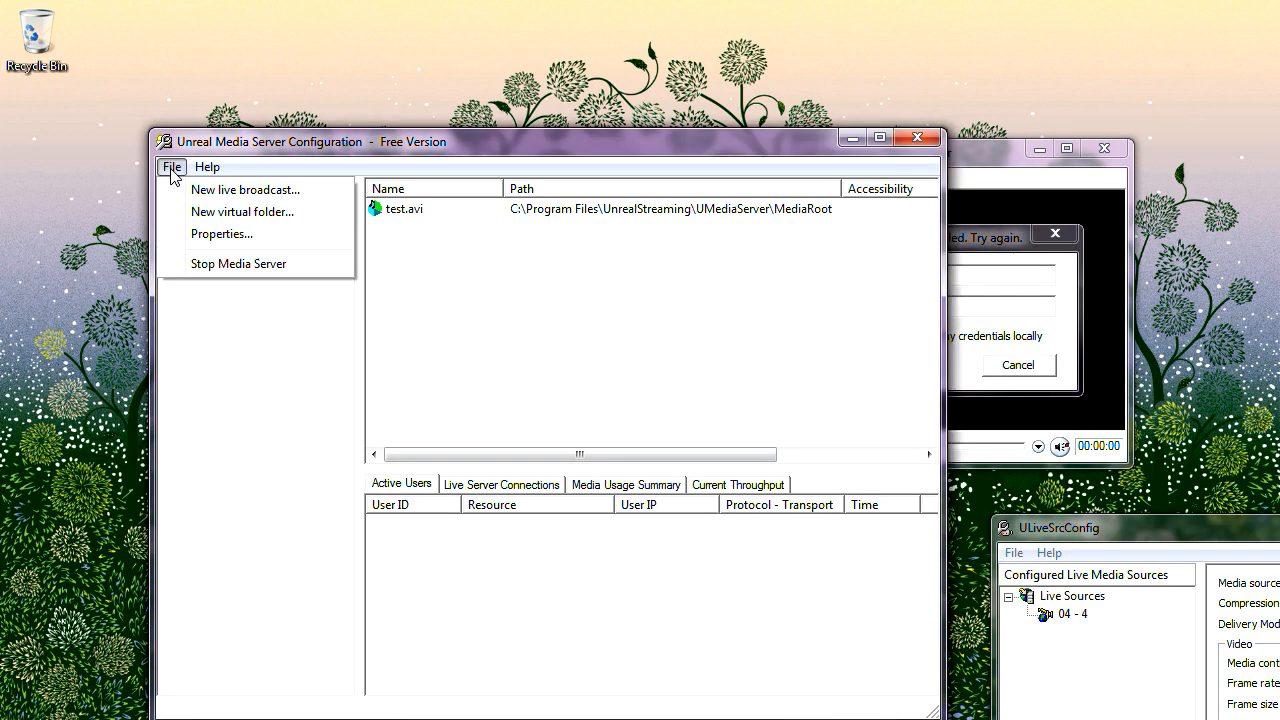
Step: In Server properties, add Basic-group user user1 with a password and apply
left_click(207, 234)
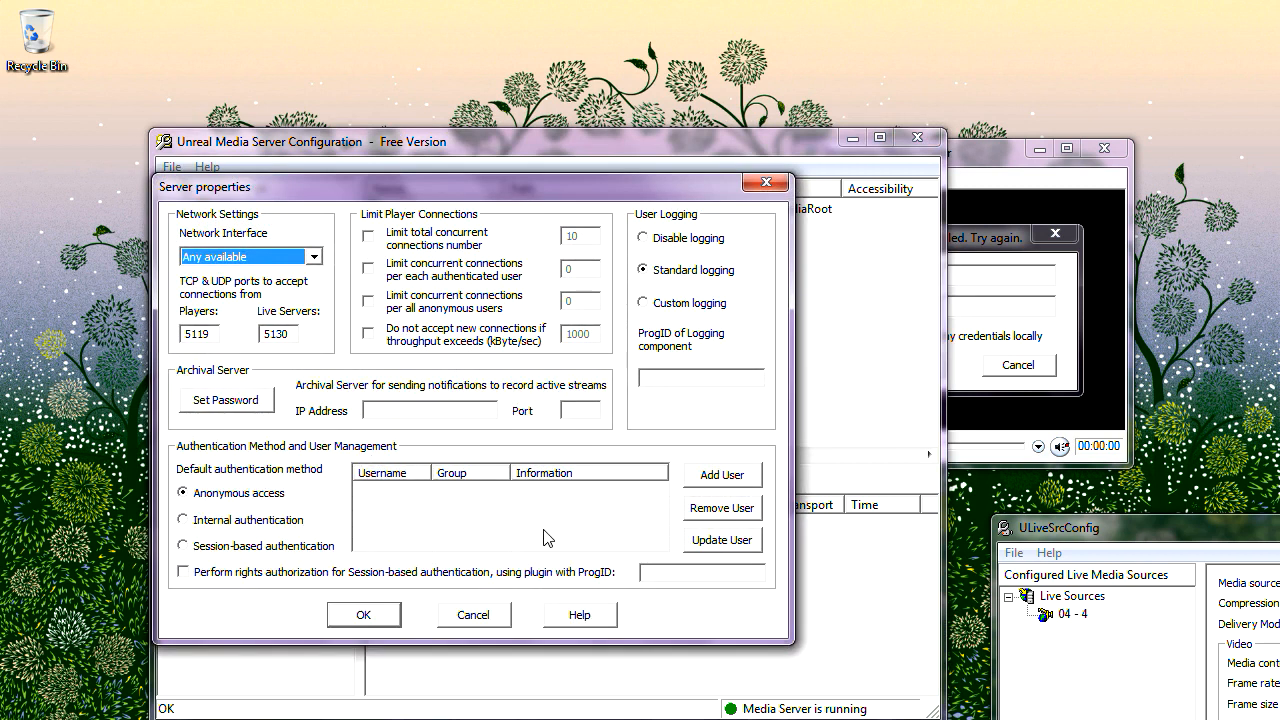
left_click(740, 477)
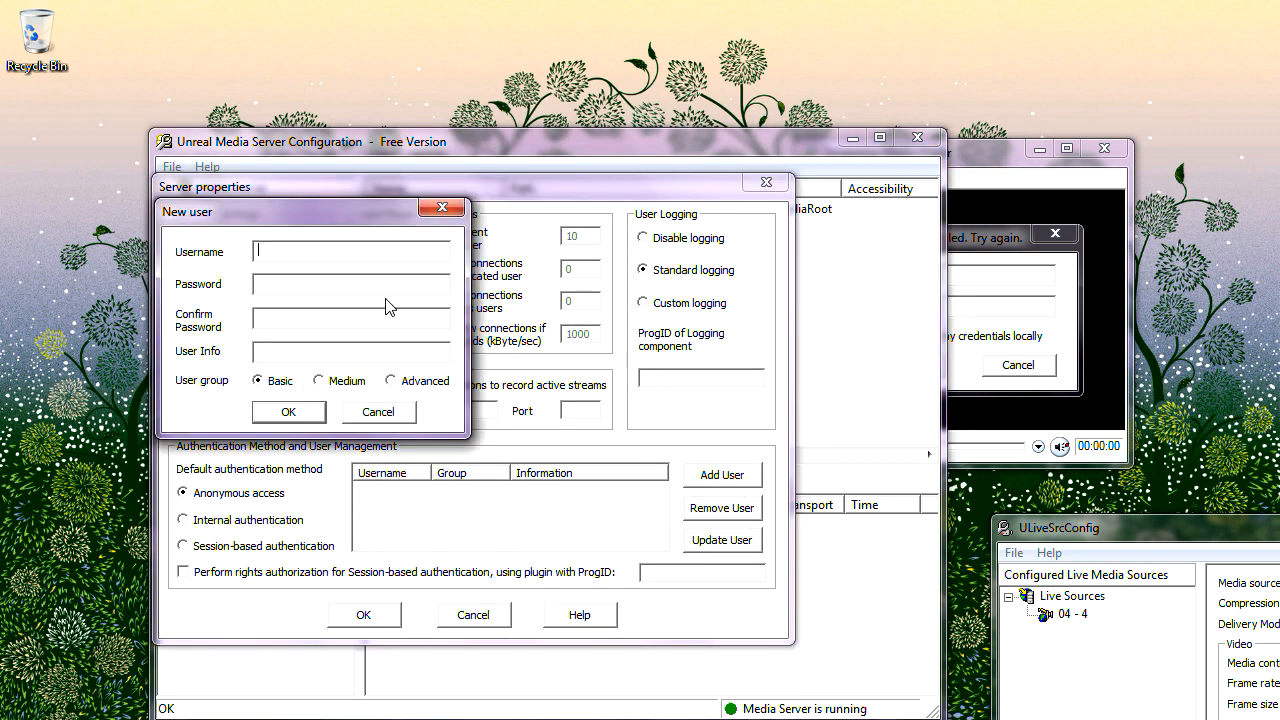
type("user1user1")
left_click(347, 315)
type("user1")
left_click(289, 412)
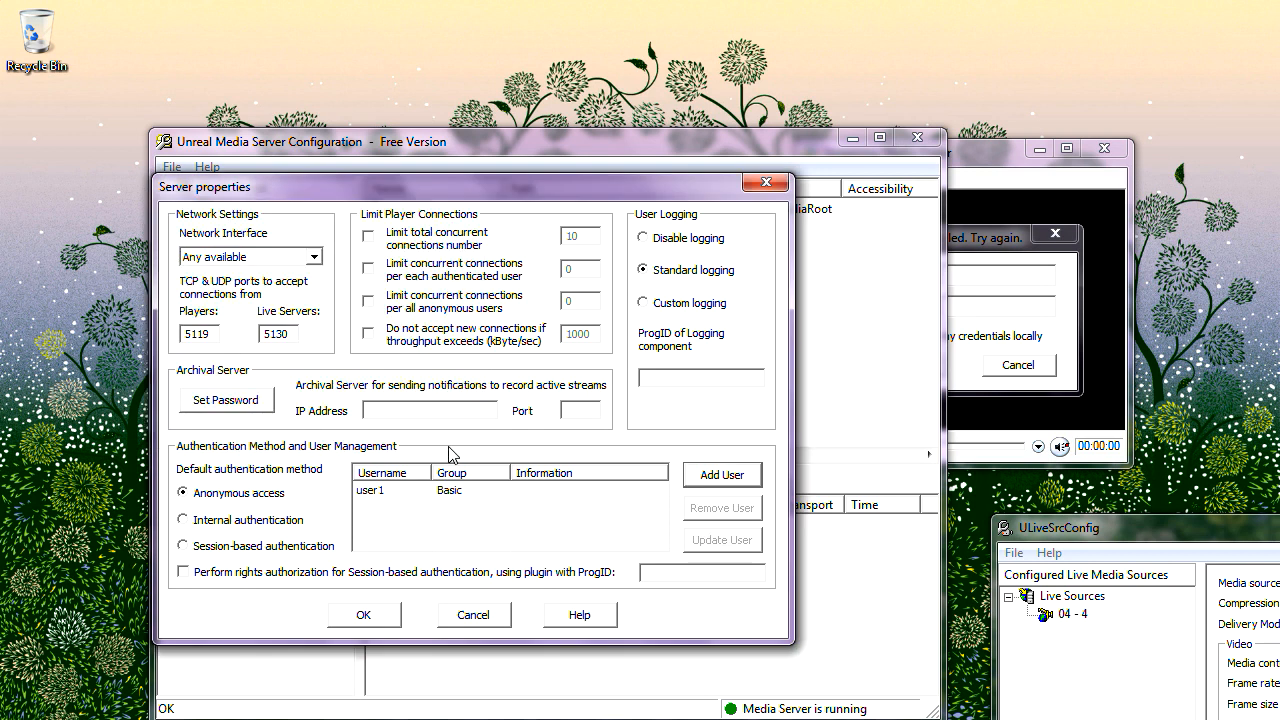
left_click(377, 620)
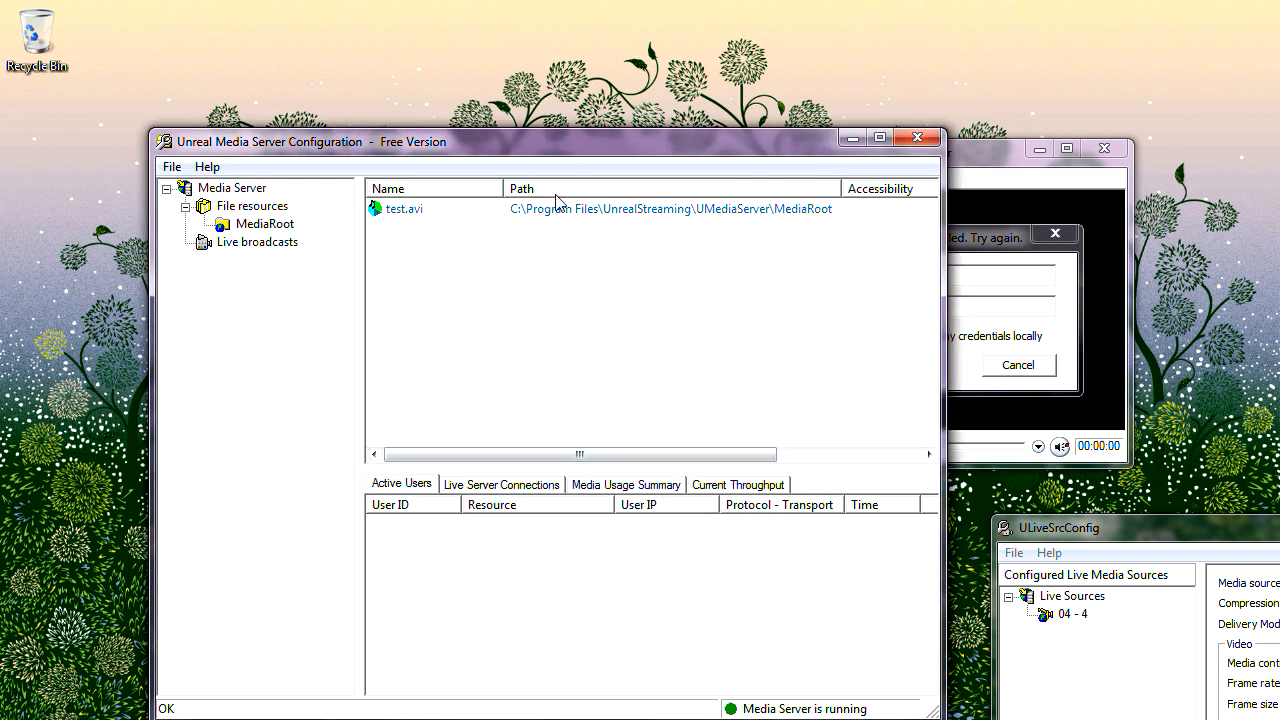
Step: Move the server configuration window aside and close it
left_click_drag(560, 148, 471, 196)
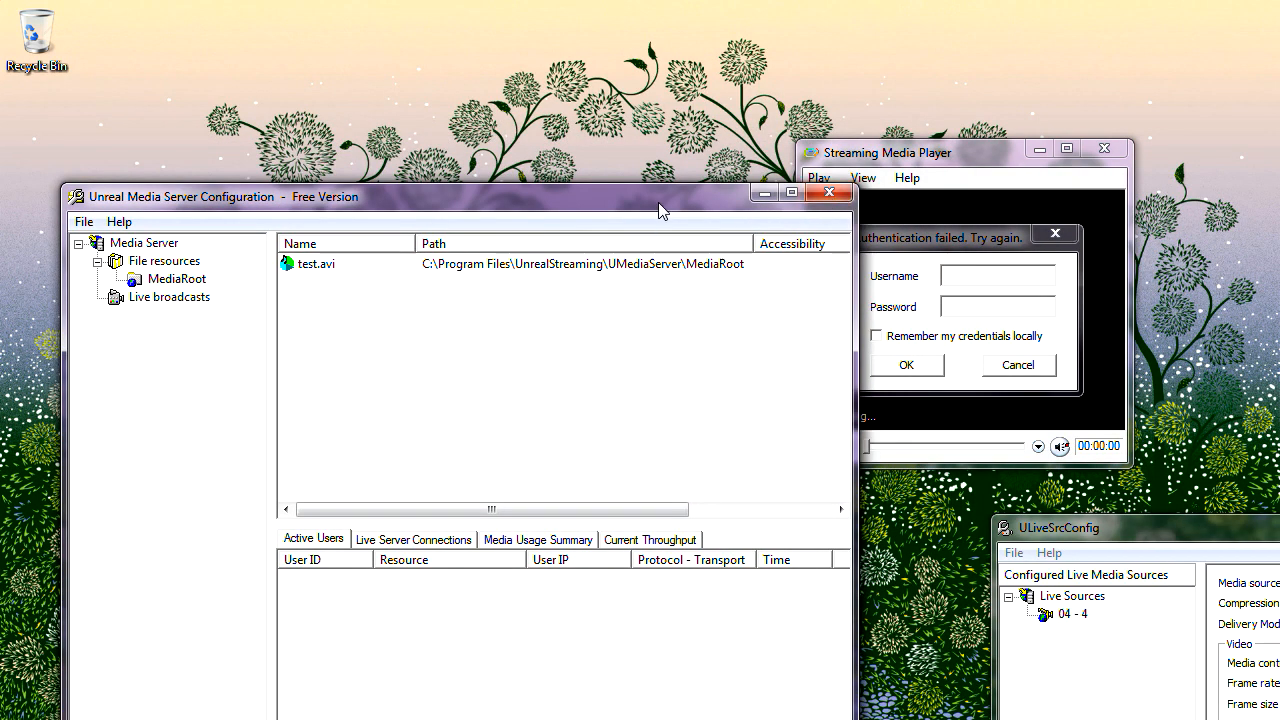
left_click_drag(660, 205, 633, 105)
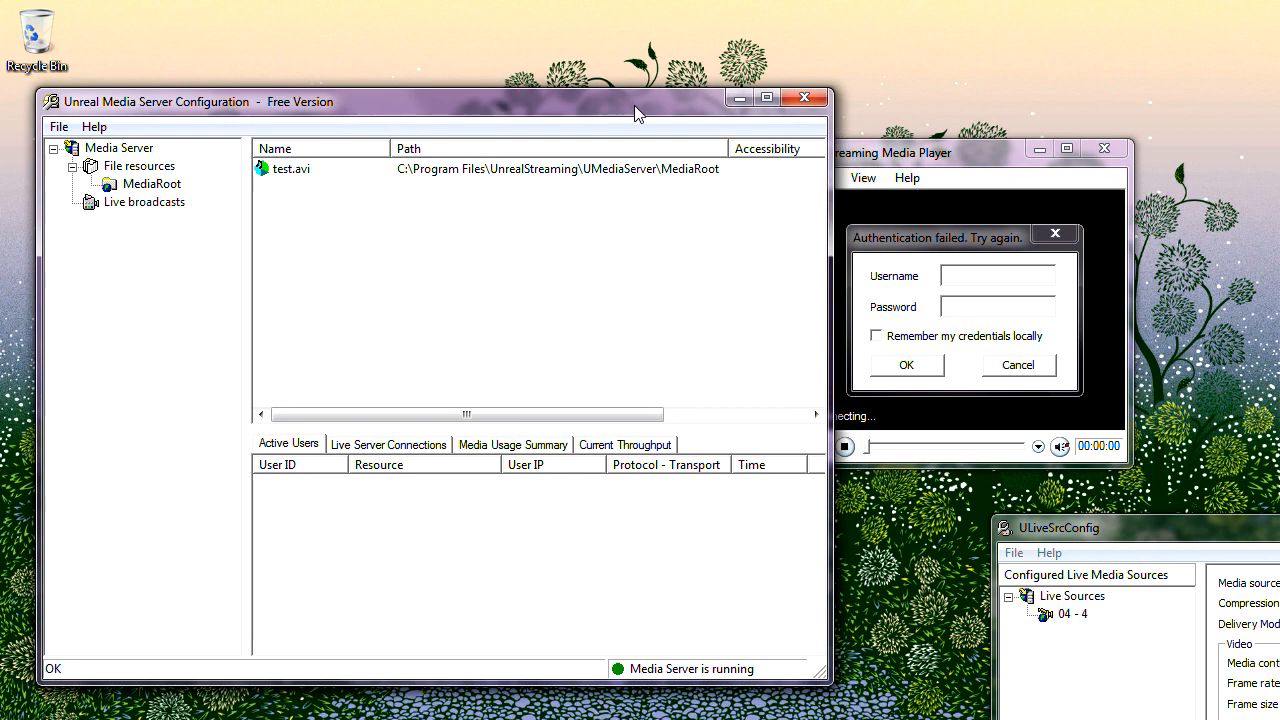
left_click(805, 98)
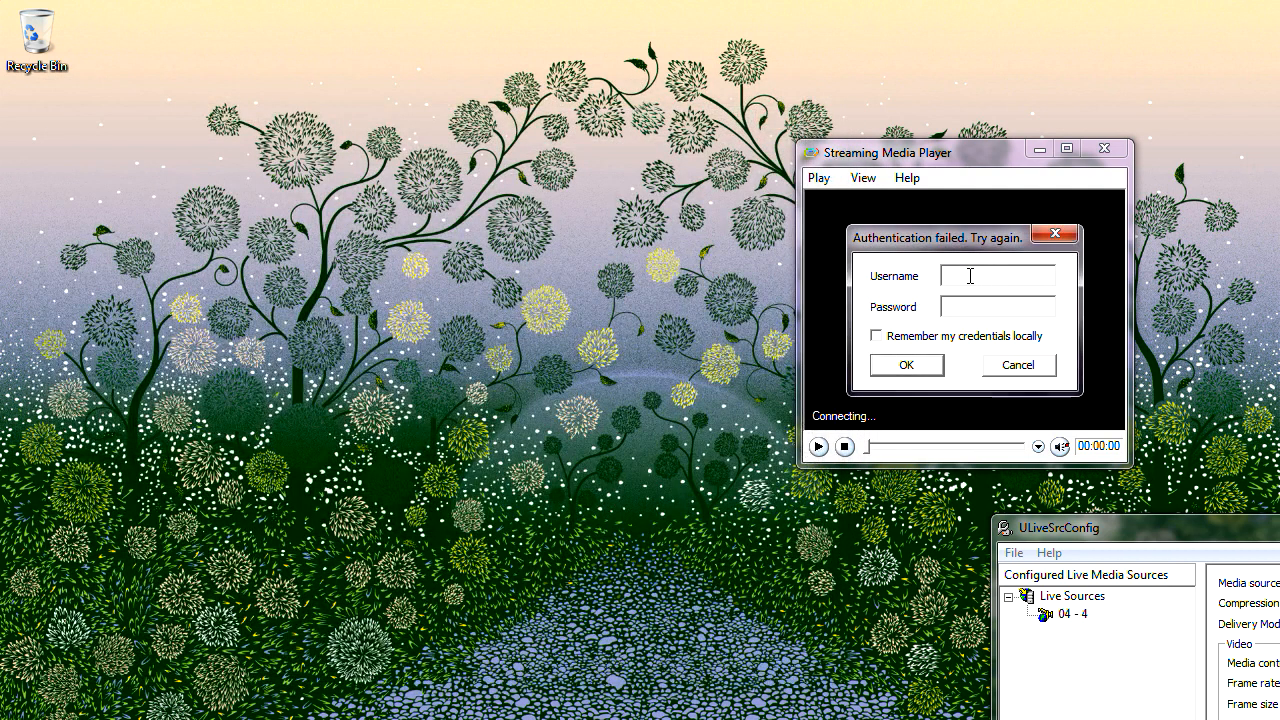
Step: Log in as user1 with remembered credentials, stop the playing stream, and centre the player
type("user1*****")
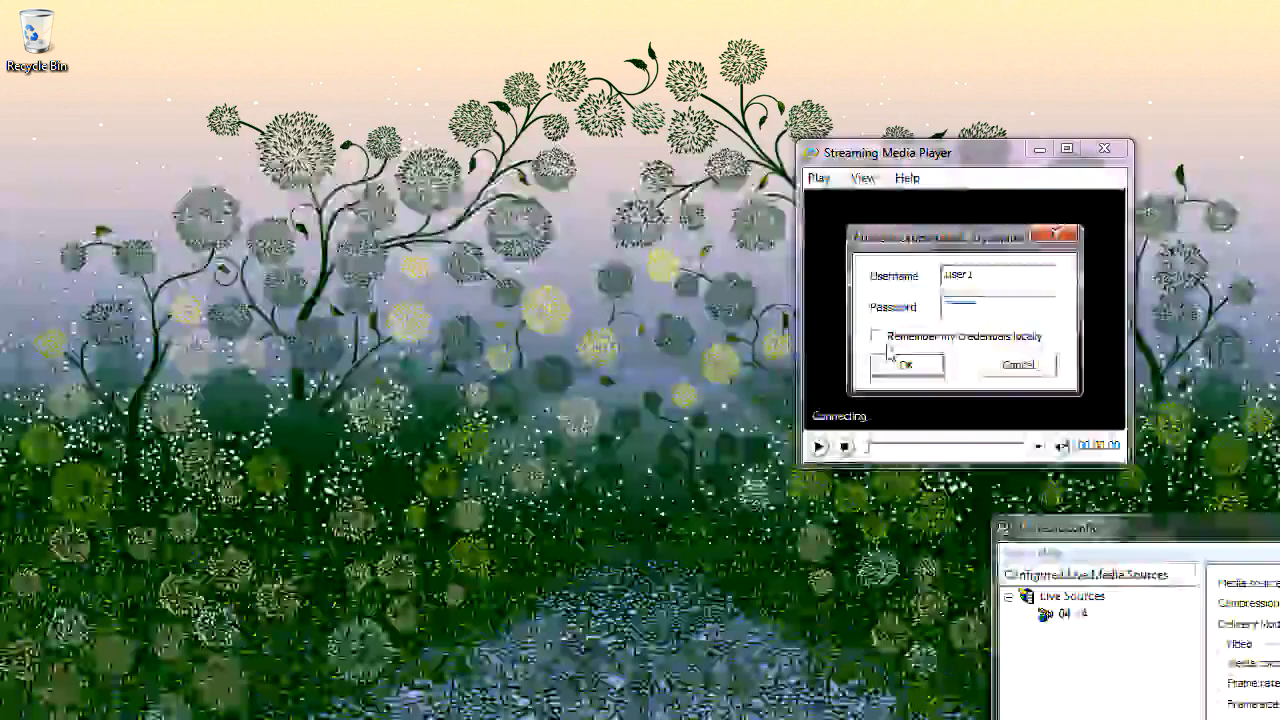
left_click(877, 337)
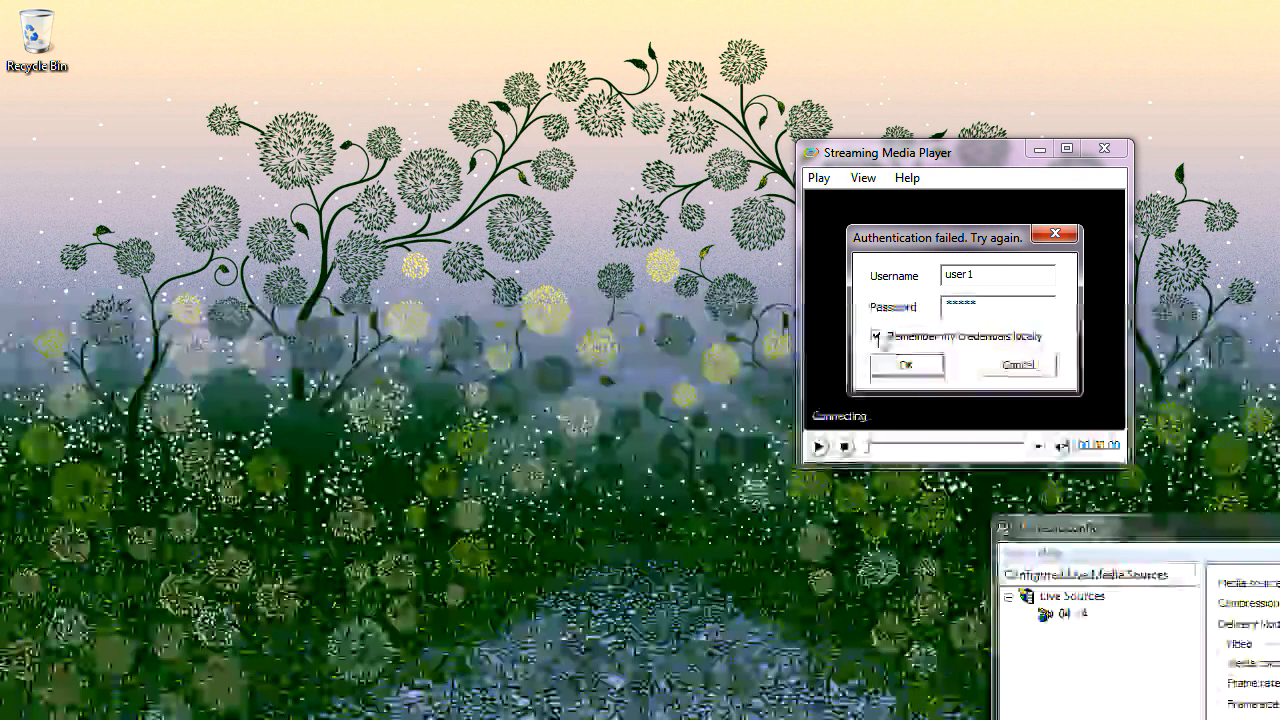
left_click(902, 365)
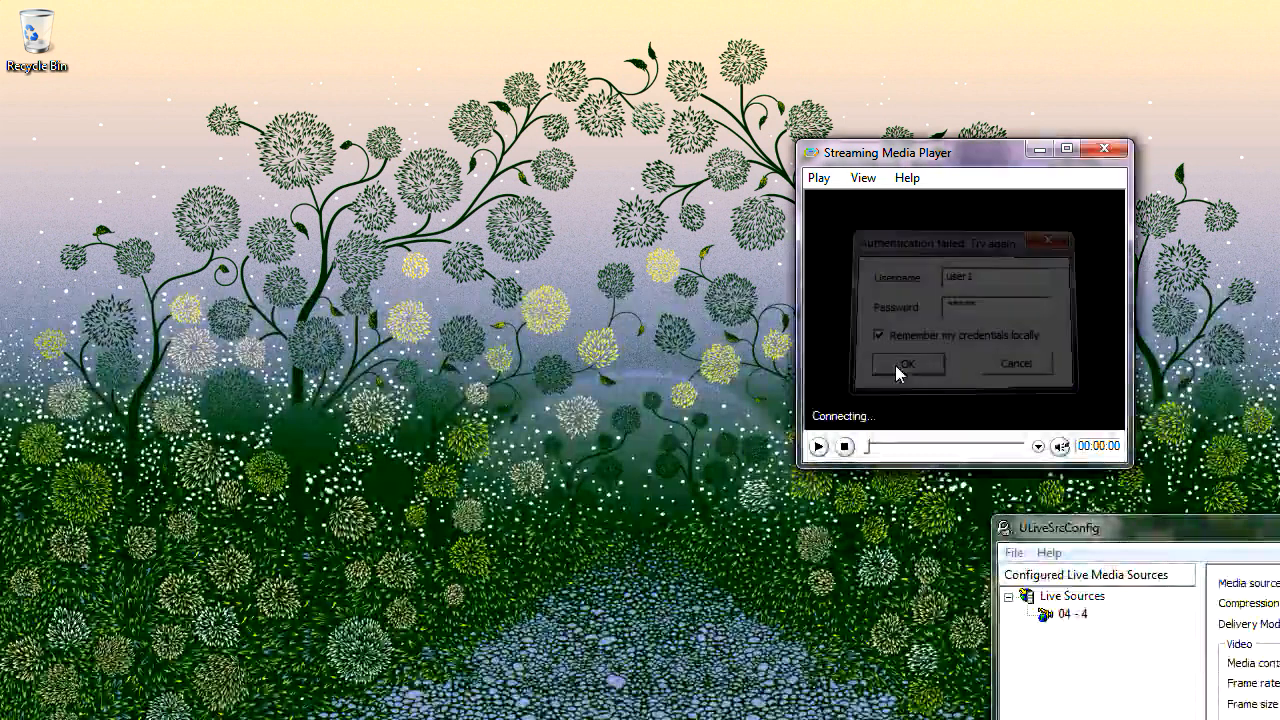
left_click(845, 447)
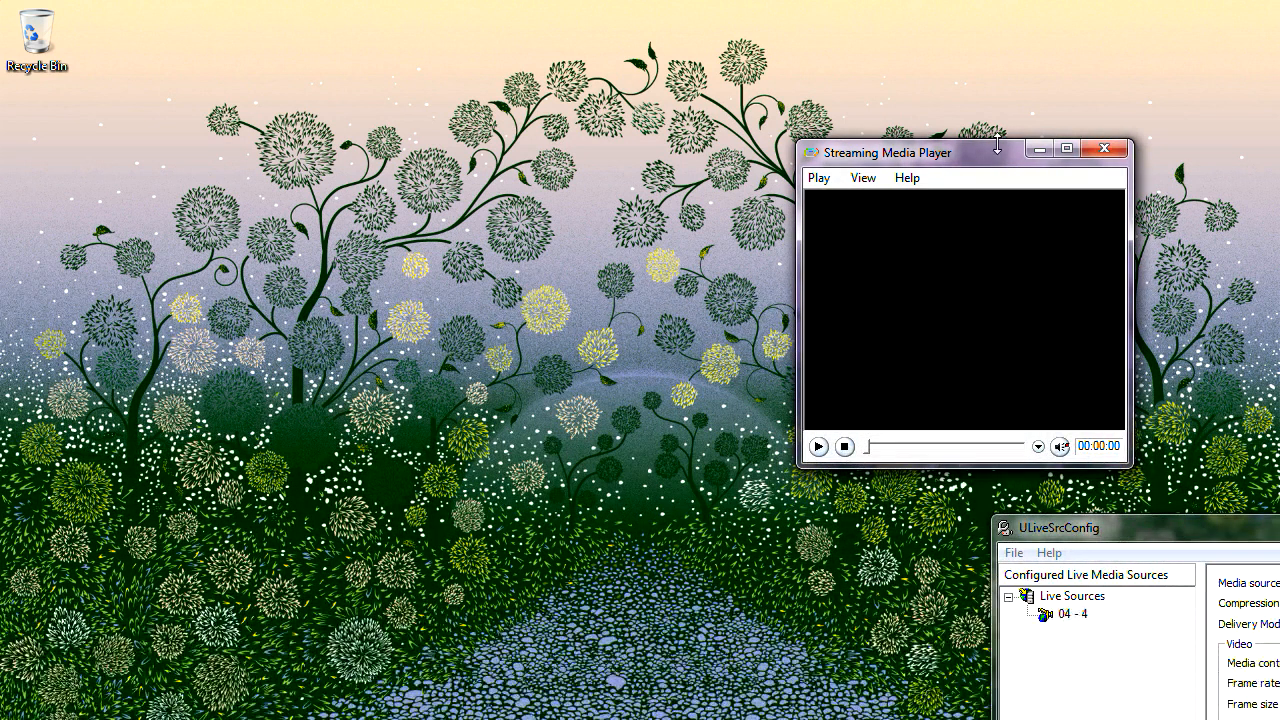
left_click_drag(980, 166, 599, 303)
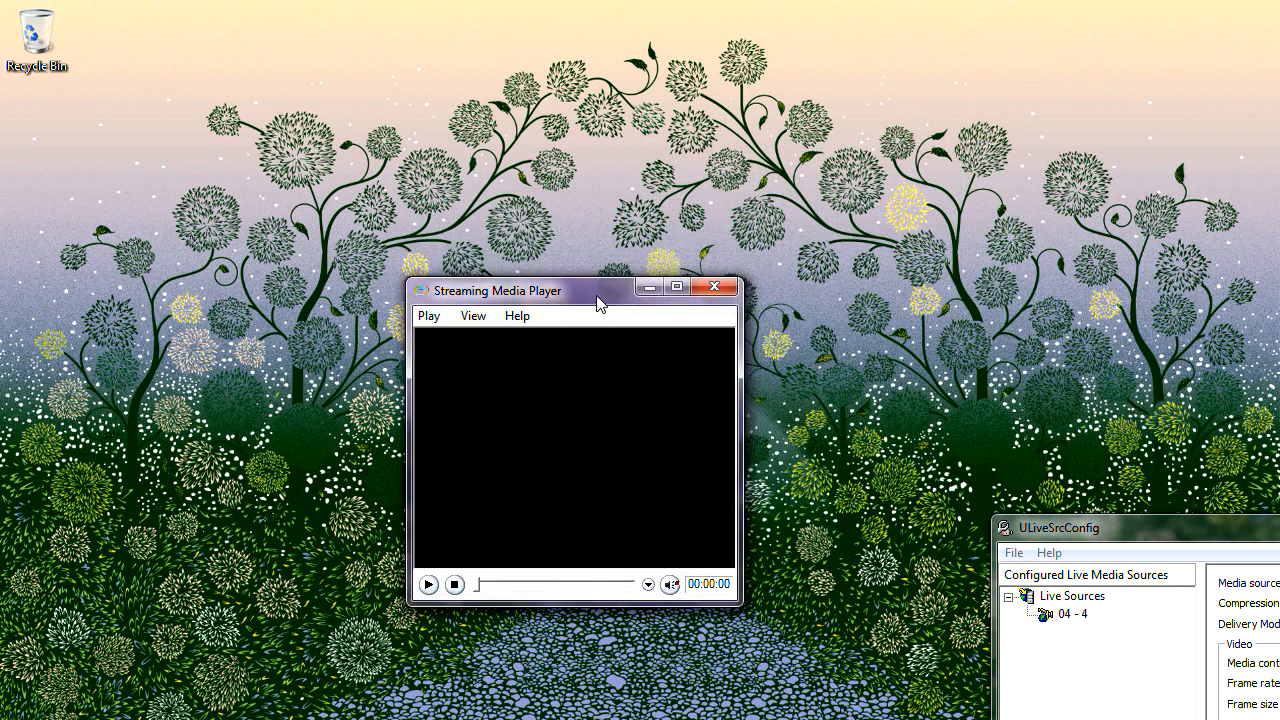